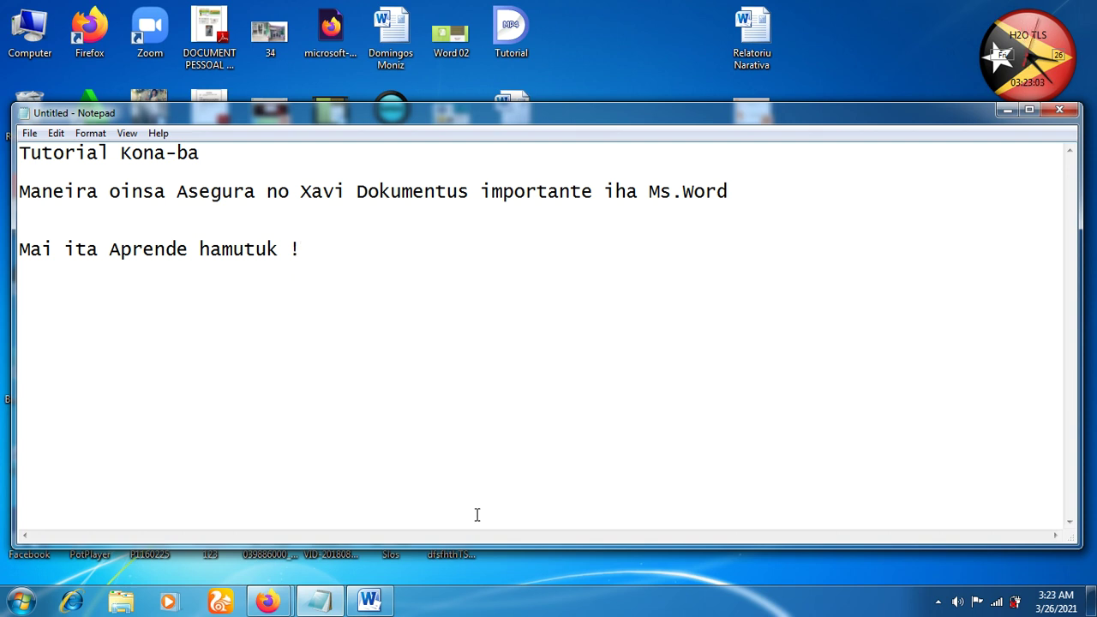
Switch to the Document2 window and place the cursor at the end of the report text
{"action": "left_click", "coordinate": [386, 605]}
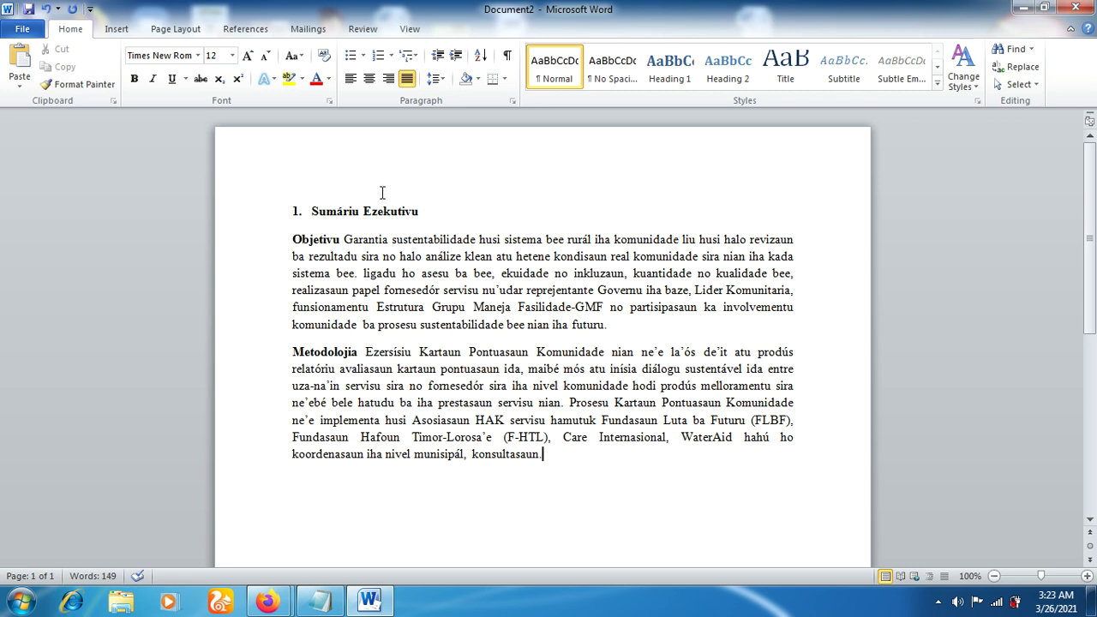
{"action": "left_click", "coordinate": [498, 325]}
{"action": "left_click", "coordinate": [574, 452]}
Show Document2's File Info page and expand the Protect Document options
{"action": "left_click", "coordinate": [23, 30]}
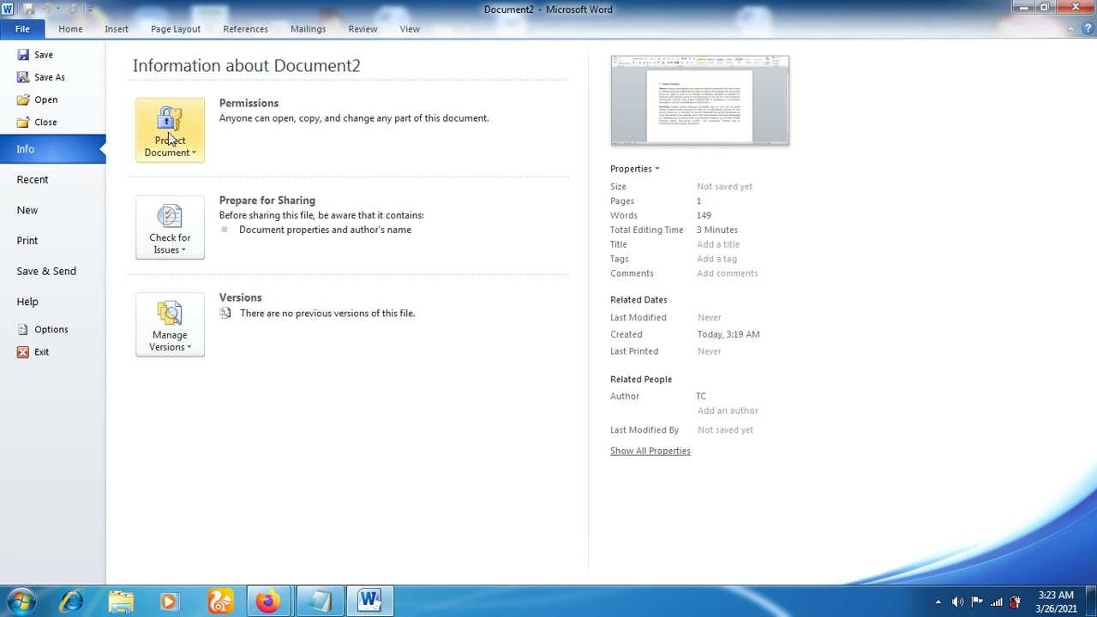
{"action": "left_click", "coordinate": [197, 157]}
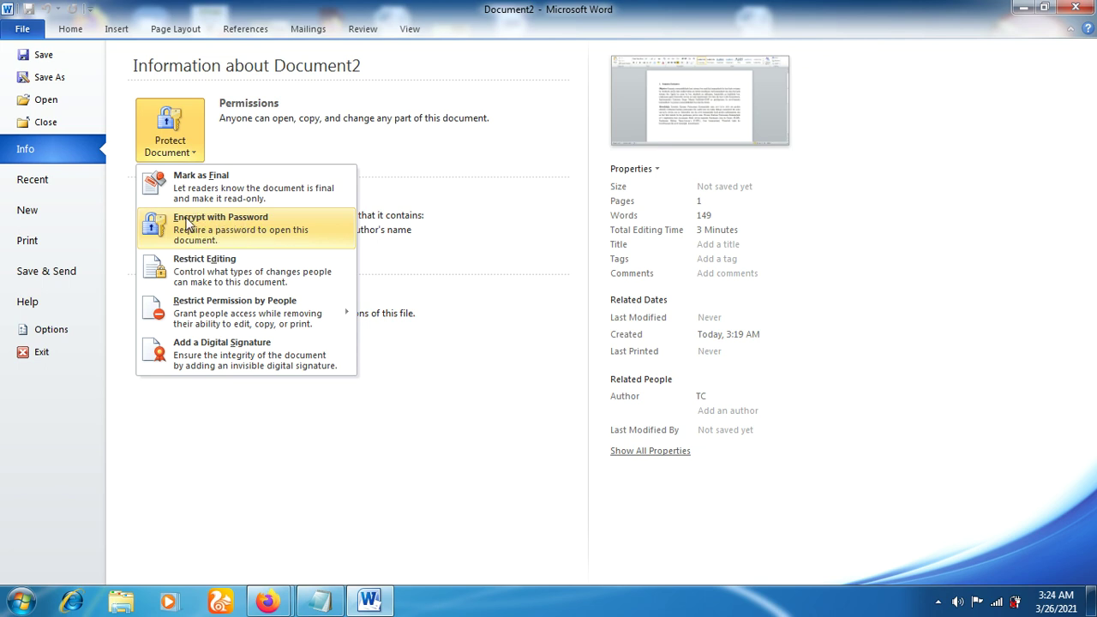
{"action": "left_click", "coordinate": [167, 129]}
{"action": "left_click", "coordinate": [167, 129]}
Choose Encrypt with Password, enter a password, and retype it to confirm
{"action": "left_click", "coordinate": [204, 227]}
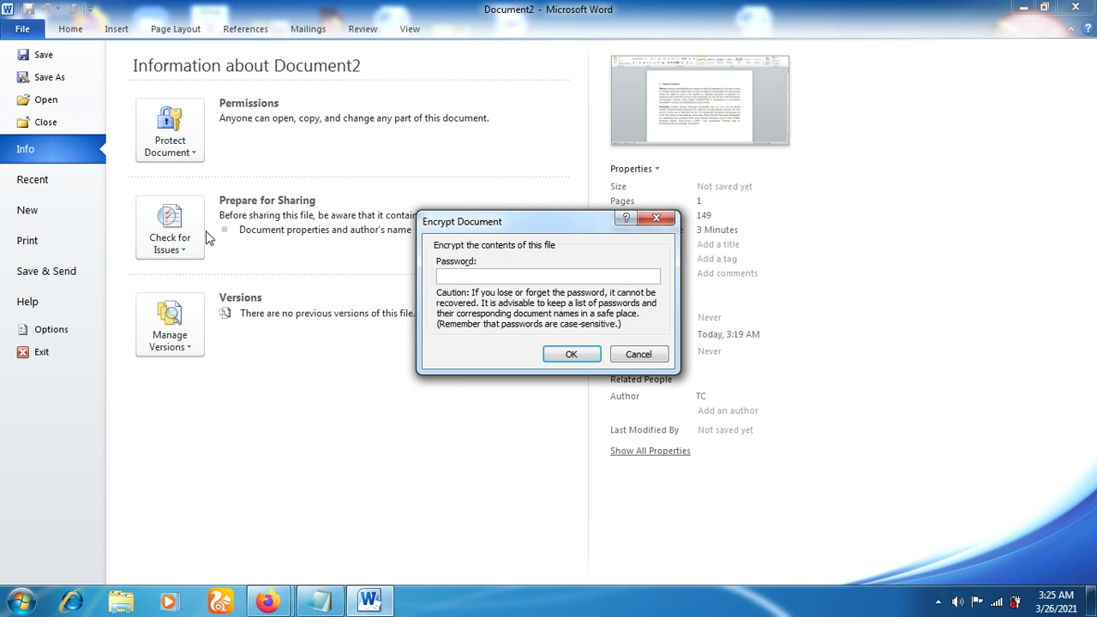
{"action": "type", "text": "aaaaa"}
{"action": "left_click_drag", "start_coordinate": [476, 274], "coordinate": [414, 274]}
{"action": "left_click", "coordinate": [571, 356]}
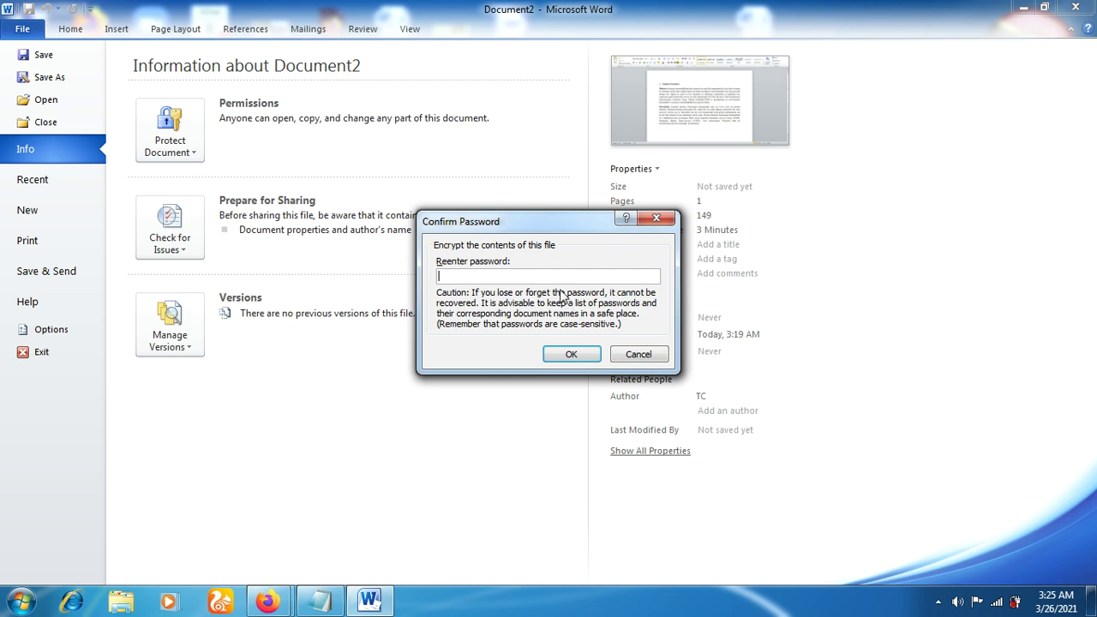
{"action": "type", "text": "aaaaa"}
Confirm the encryption password and save the file as 'Sumáriu Ezekutiv1' in the Music library
{"action": "left_click", "coordinate": [558, 359]}
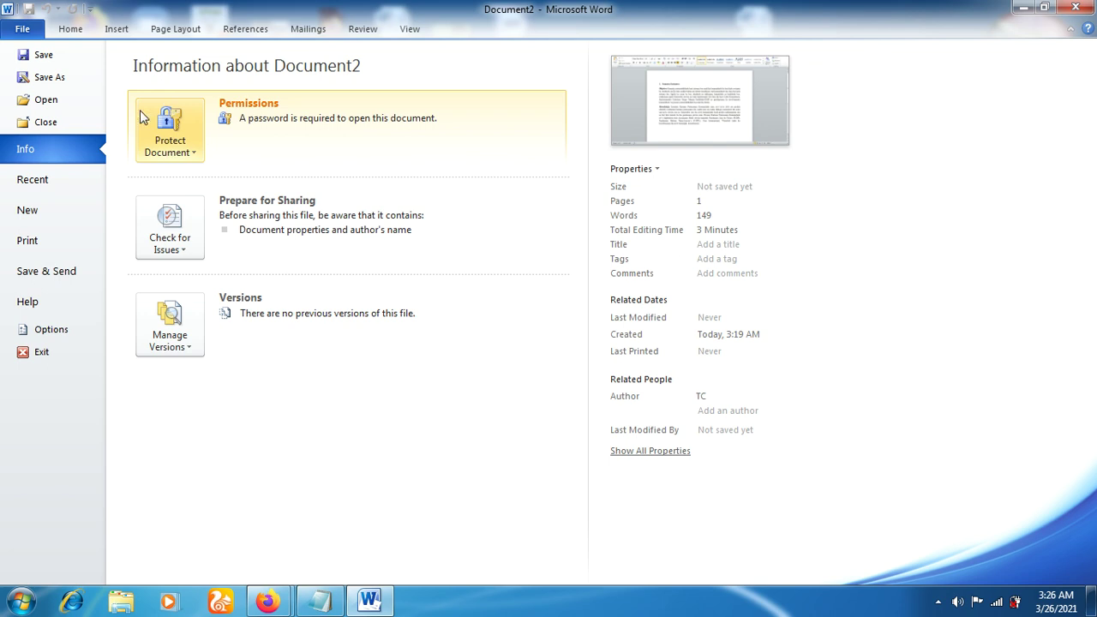
{"action": "left_click", "coordinate": [52, 77]}
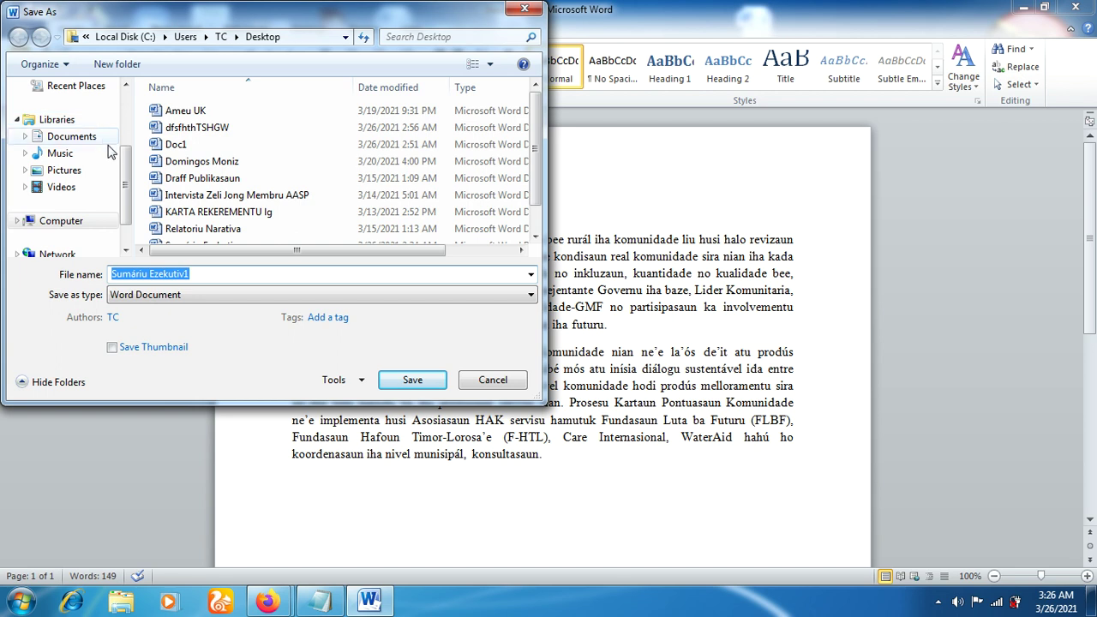
{"action": "left_click_drag", "start_coordinate": [121, 163], "coordinate": [126, 188]}
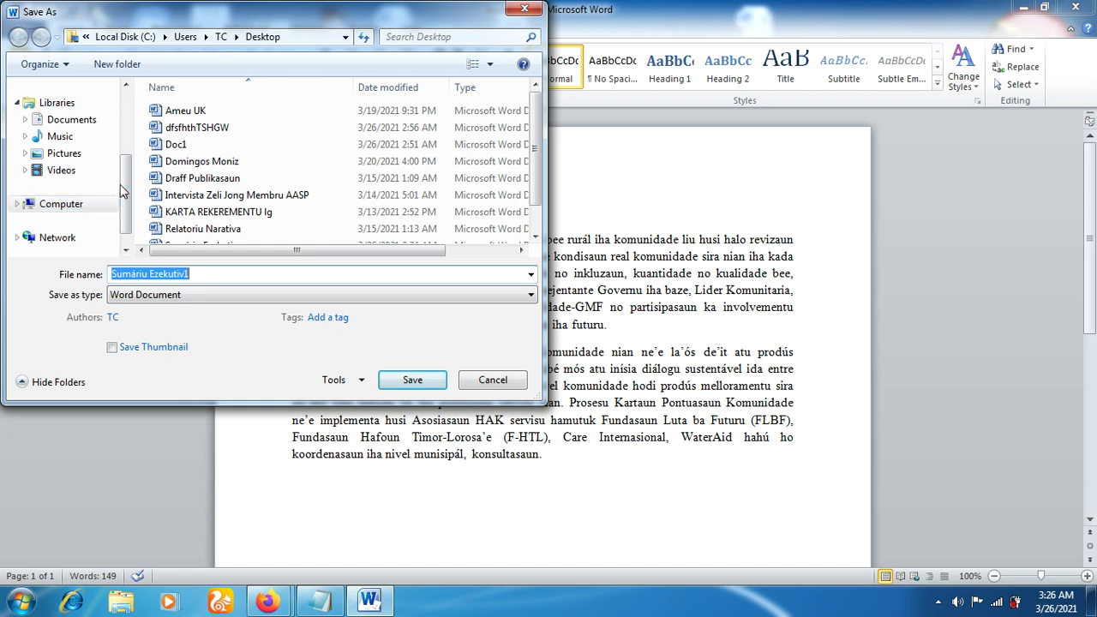
{"action": "left_click_drag", "start_coordinate": [123, 185], "coordinate": [129, 160]}
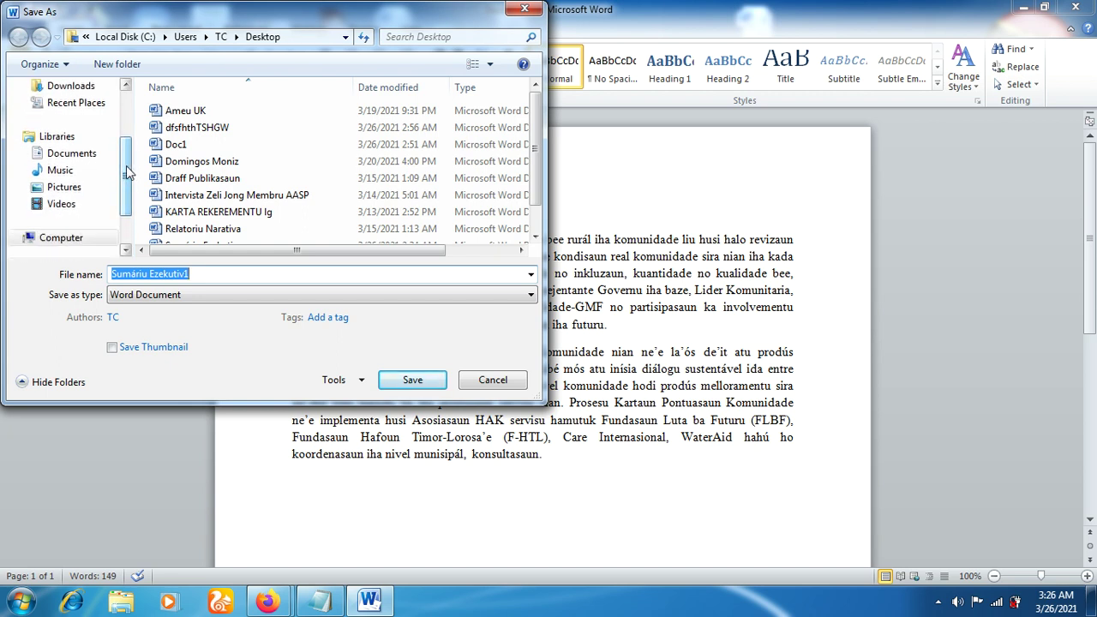
{"action": "left_click", "coordinate": [79, 173]}
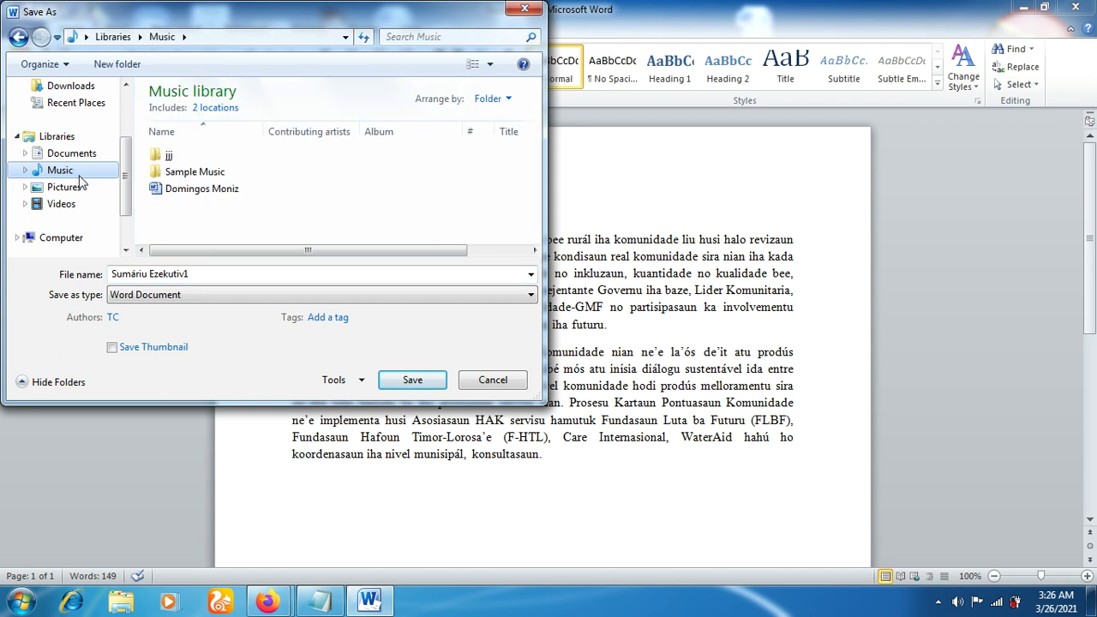
{"action": "left_click", "coordinate": [199, 274]}
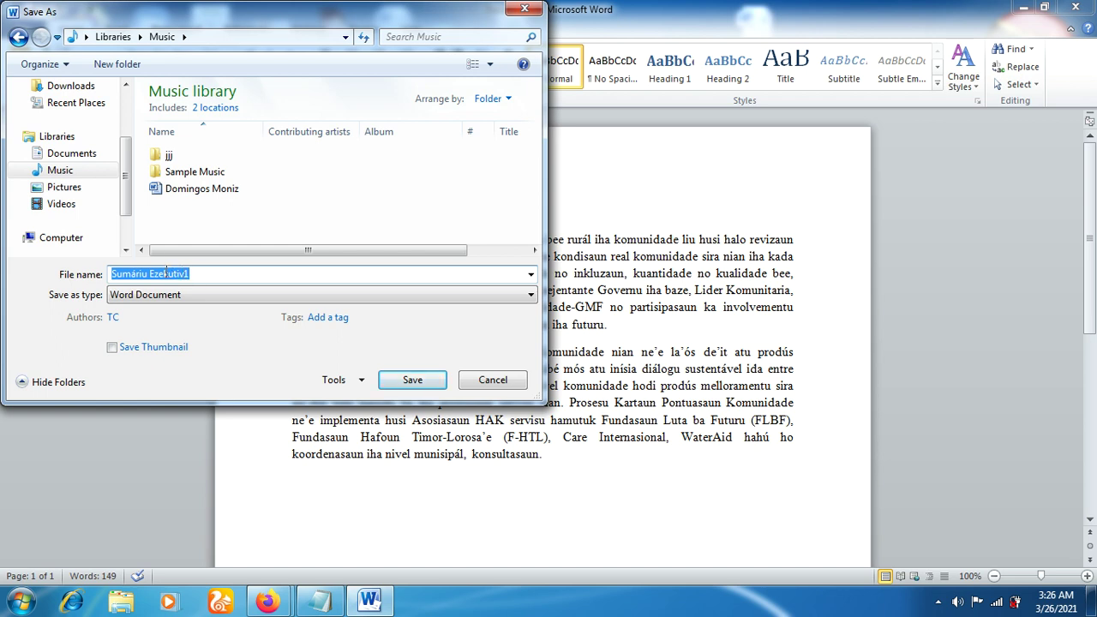
{"action": "left_click", "coordinate": [197, 275]}
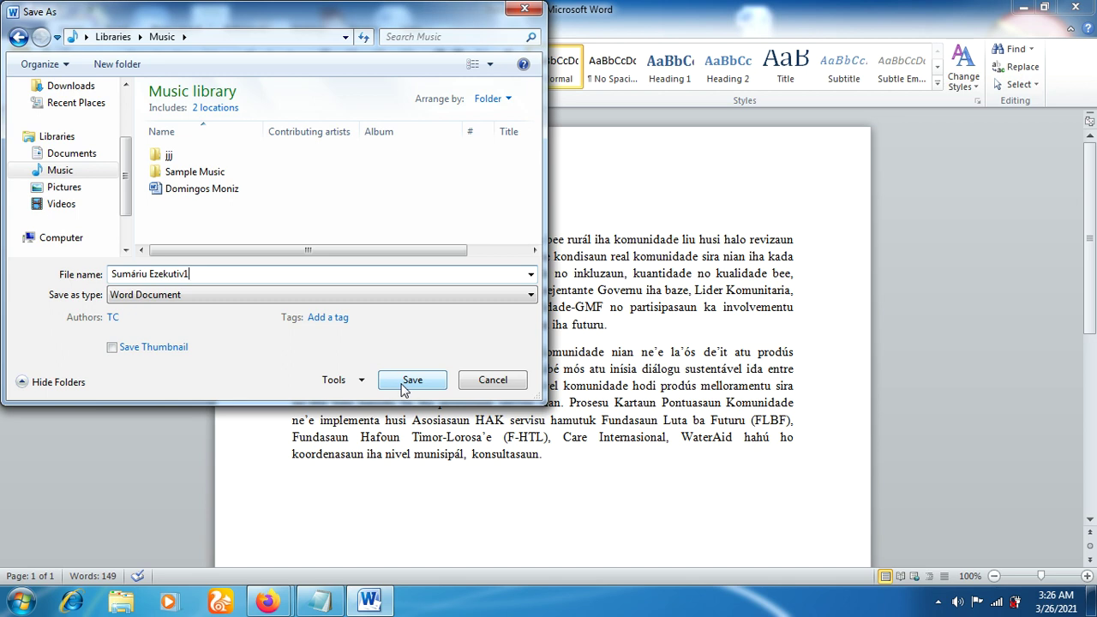
{"action": "left_click", "coordinate": [405, 381]}
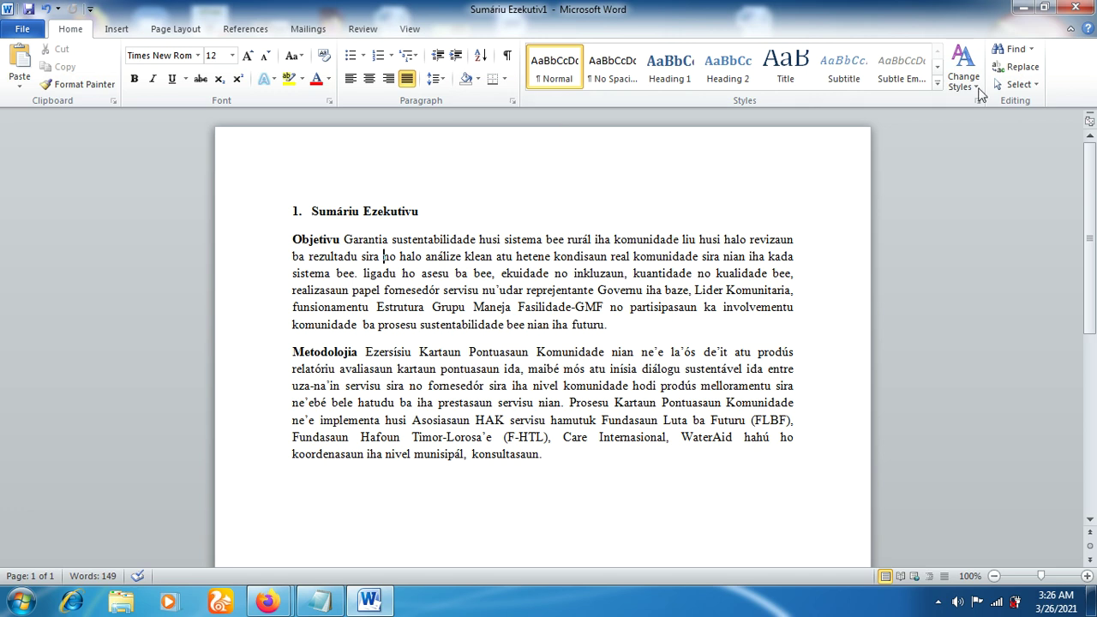
Close Word, then open Sumáriu Ezekutiv1 from Explorer's Music library in Large Icons view
{"action": "left_click", "coordinate": [1077, 7]}
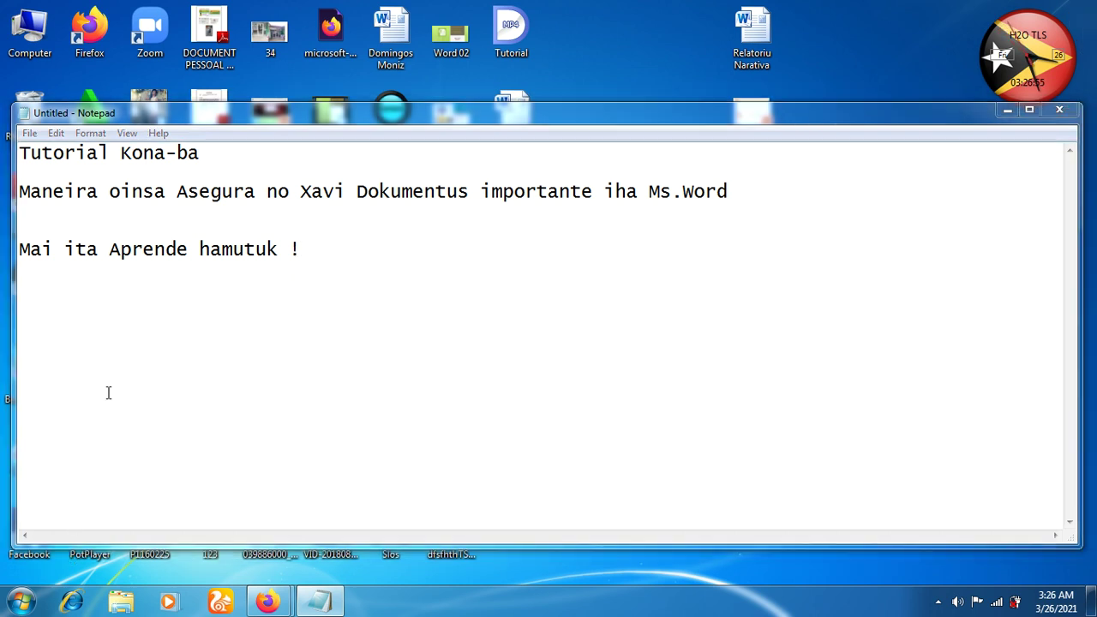
{"action": "key", "text": "super+e"}
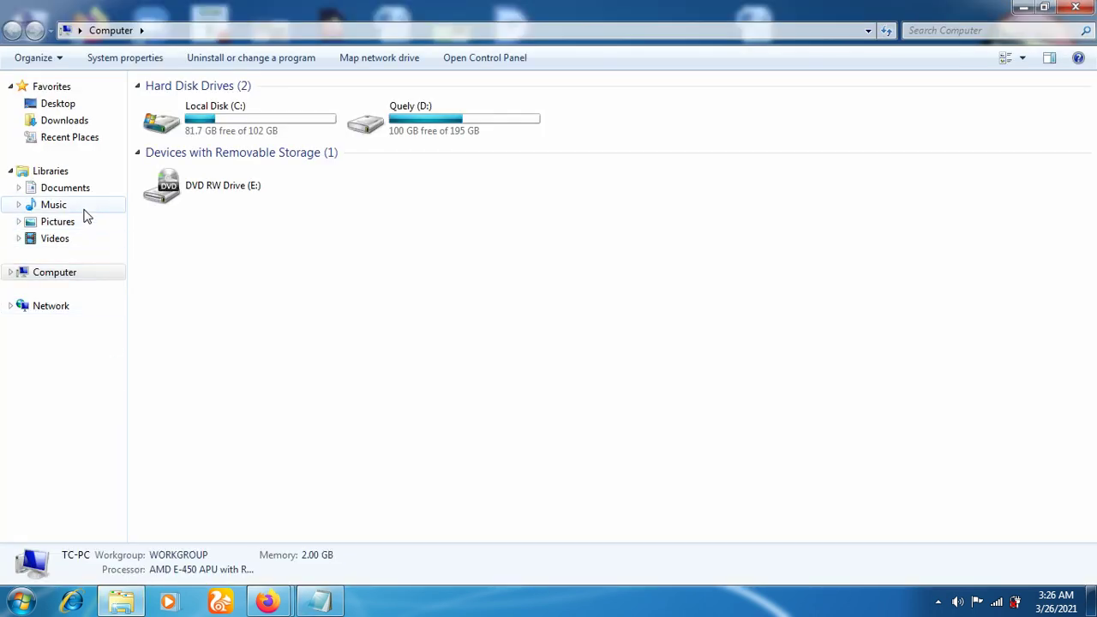
{"action": "left_click", "coordinate": [84, 212]}
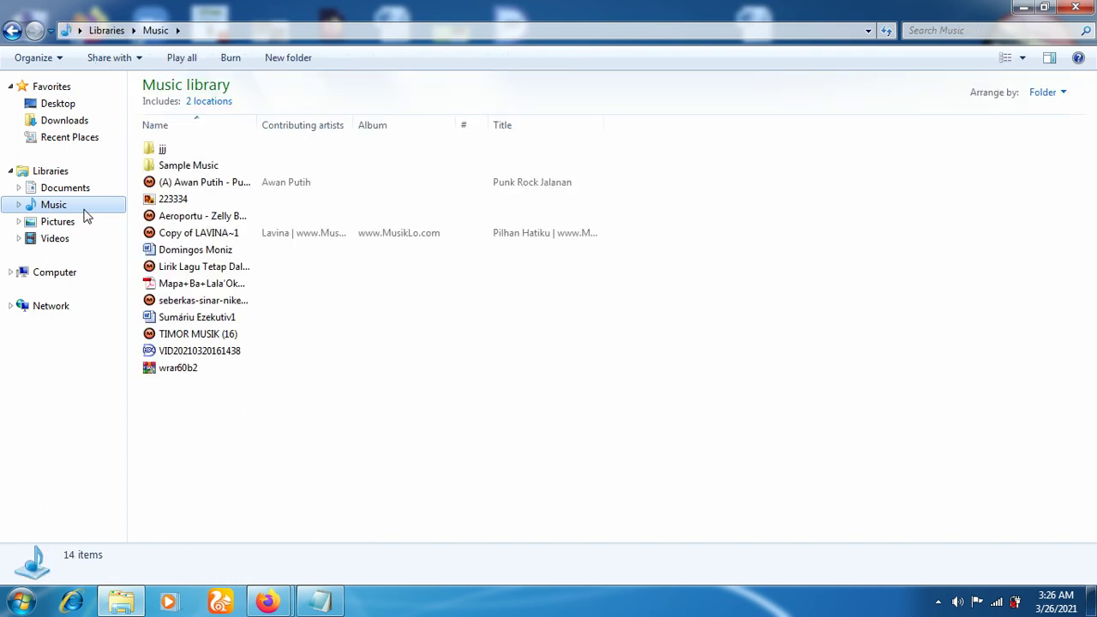
{"action": "left_click", "coordinate": [207, 320]}
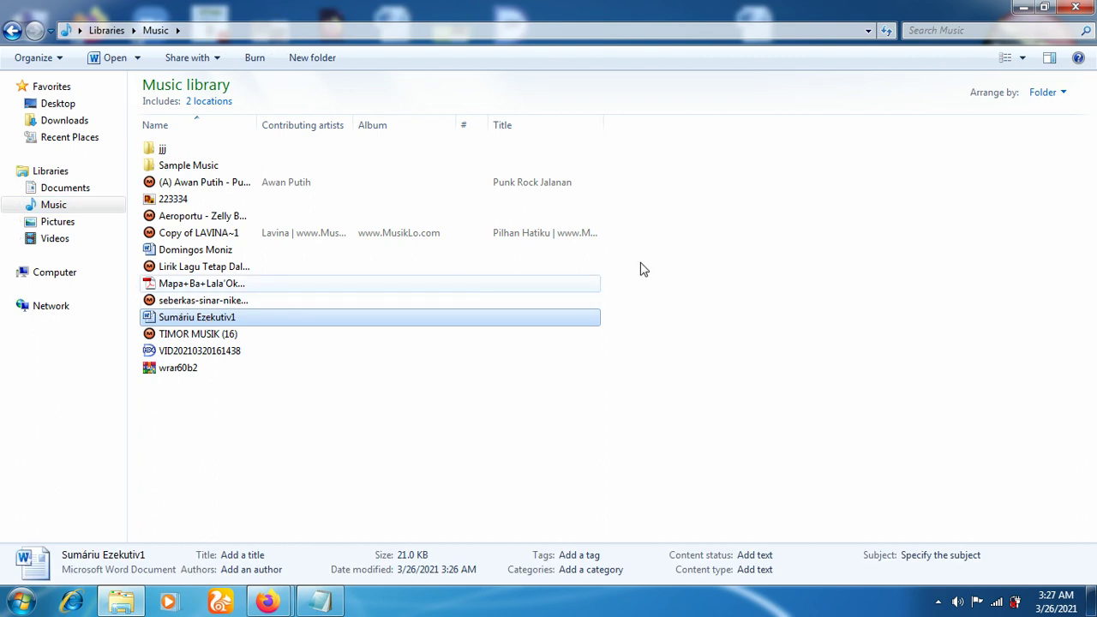
{"action": "left_click", "coordinate": [1023, 58]}
{"action": "left_click", "coordinate": [1026, 53]}
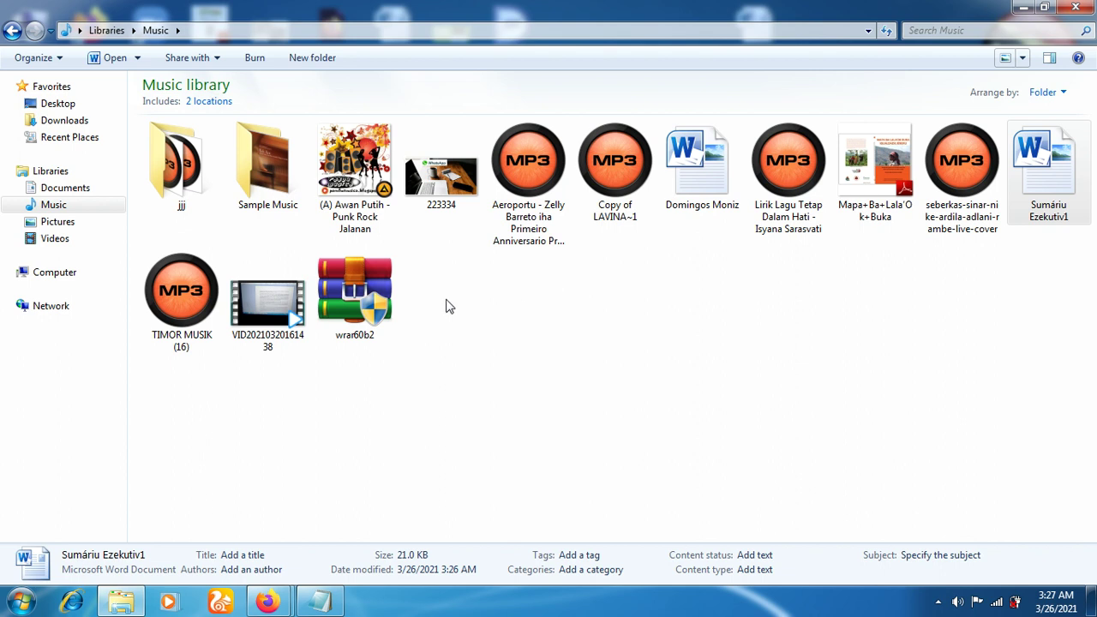
{"action": "left_click", "coordinate": [1041, 196]}
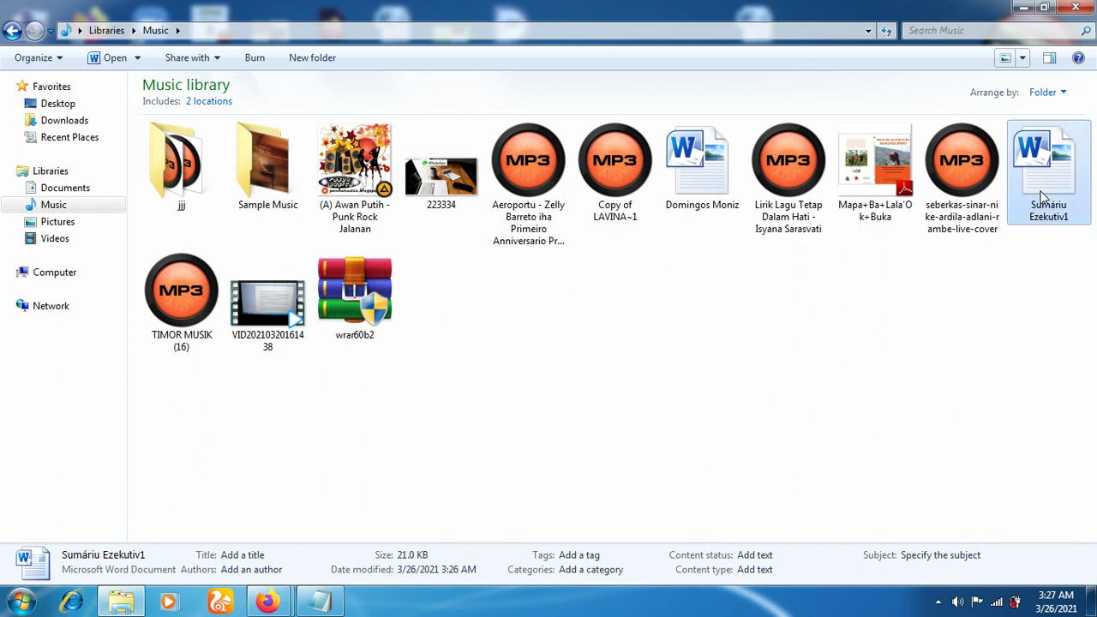
{"action": "double_click", "coordinate": [1042, 196]}
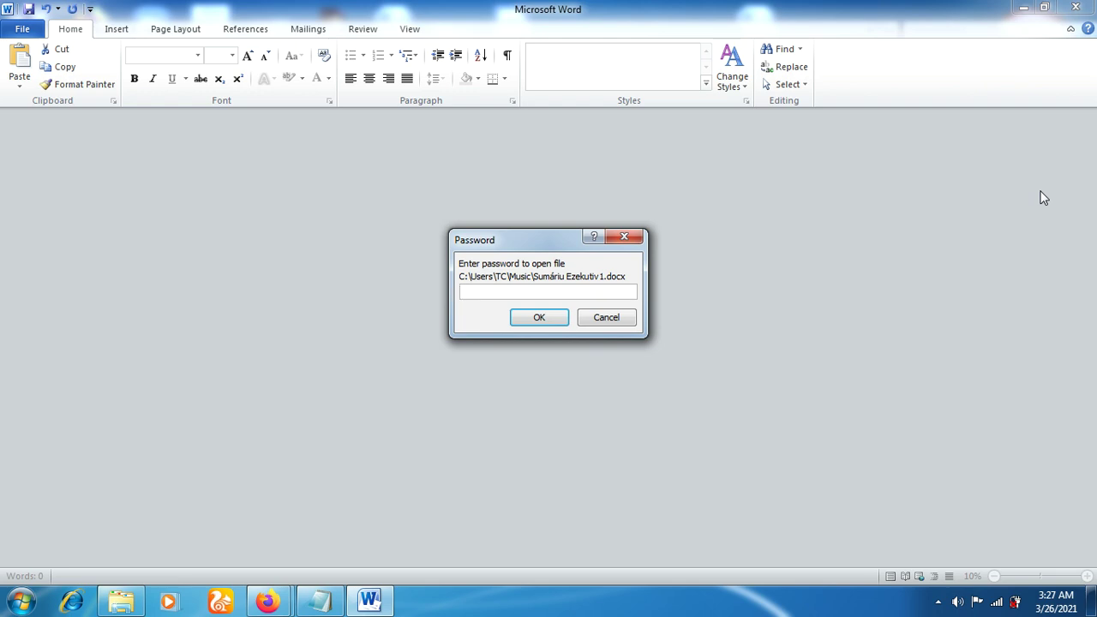
Enter the password to open Sumáriu Ezekutiv1 and select the whole report text
{"action": "type", "text": "•••••"}
{"action": "key", "text": "Return"}
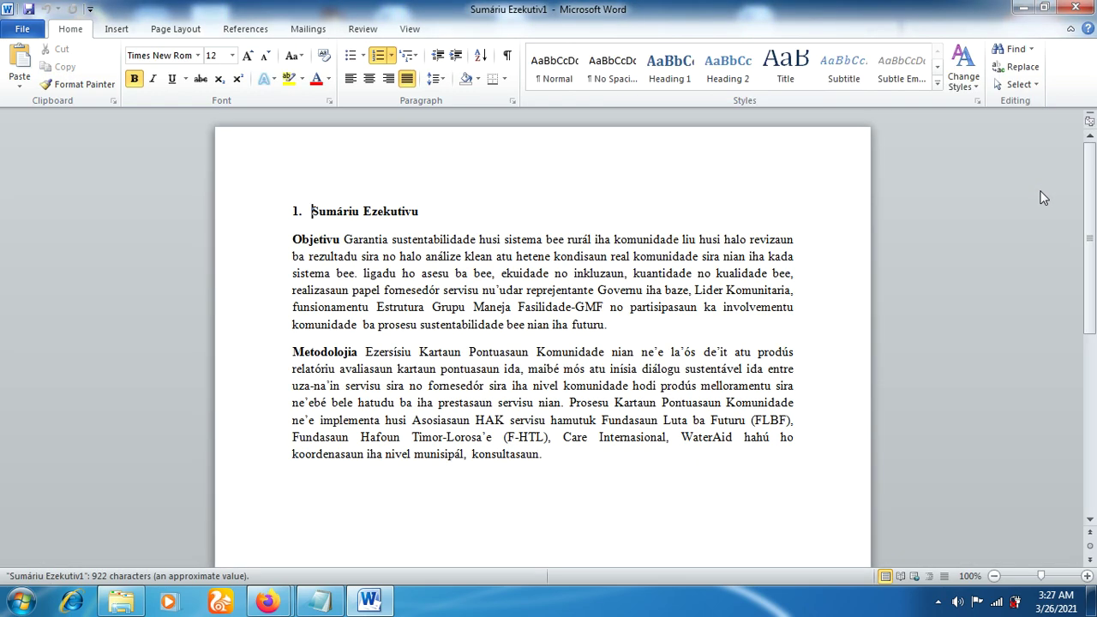
{"action": "left_click", "coordinate": [619, 288]}
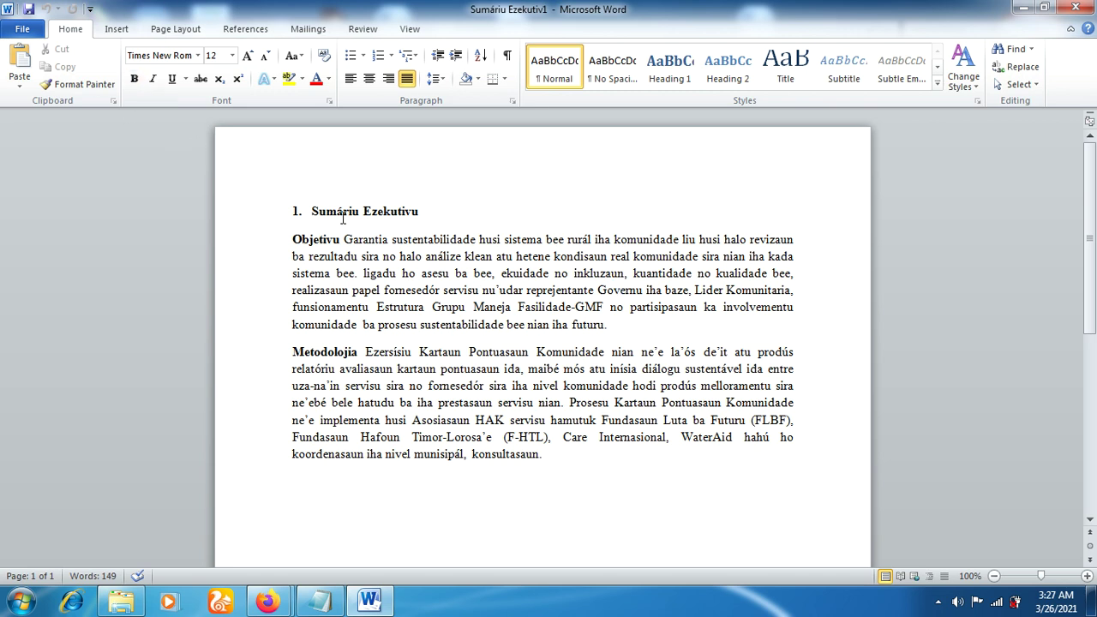
{"action": "mouse_move", "coordinate": [310, 211]}
{"action": "left_mouse_down"}
{"action": "mouse_move", "coordinate": [361, 264]}
{"action": "mouse_move", "coordinate": [647, 420]}
{"action": "mouse_move", "coordinate": [597, 461]}
{"action": "left_mouse_up"}
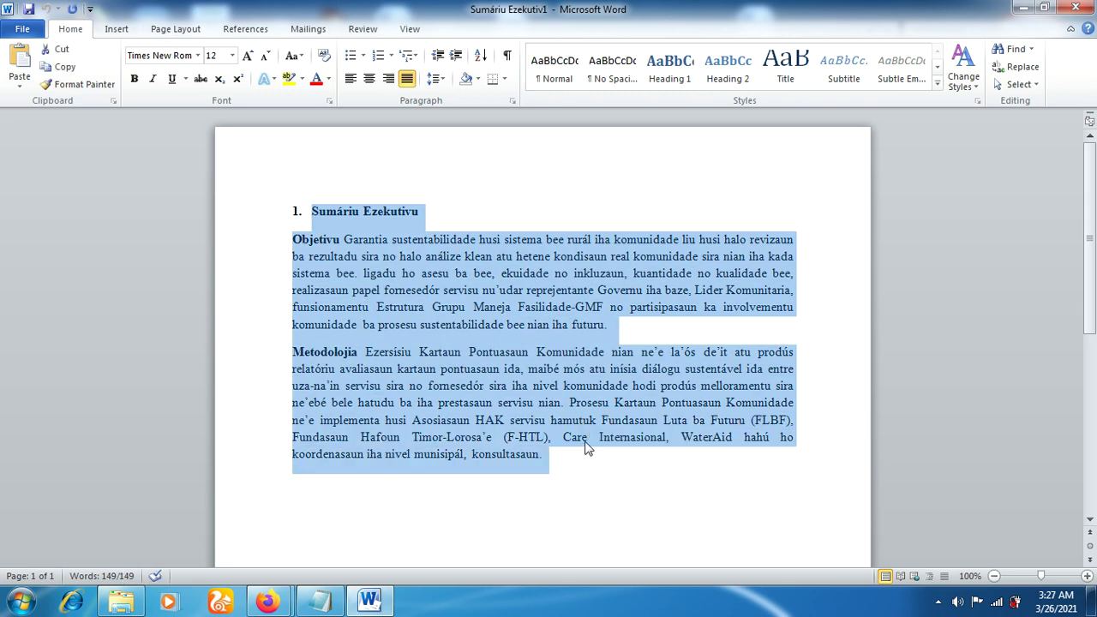
Paste the copied report text into a new blank document
{"action": "key", "text": "ctrl+n"}
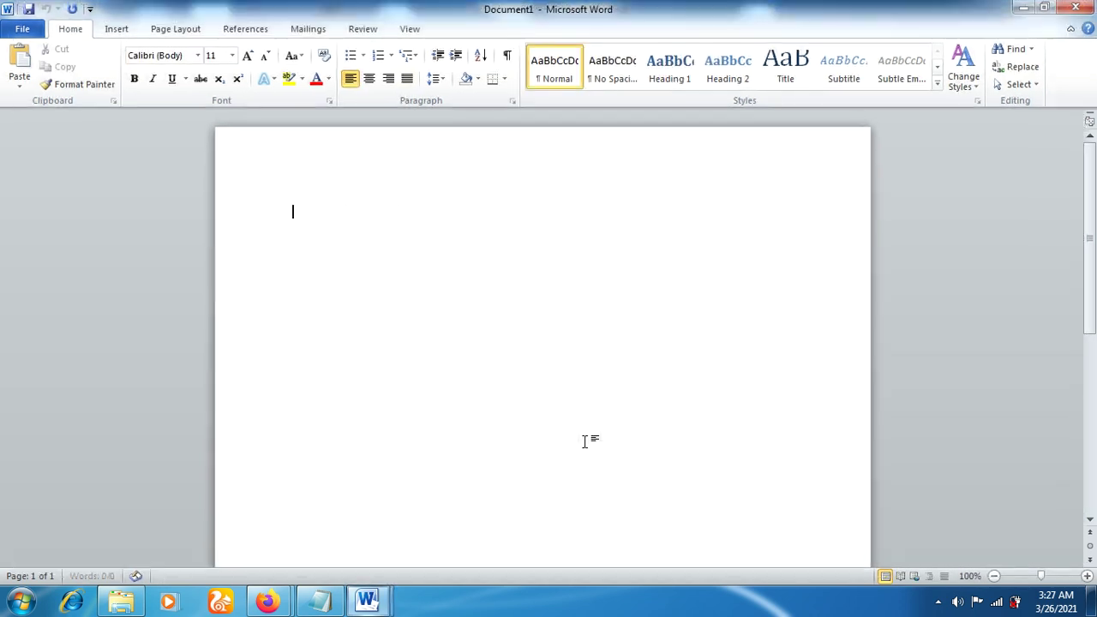
{"action": "key", "text": "ctrl+v"}
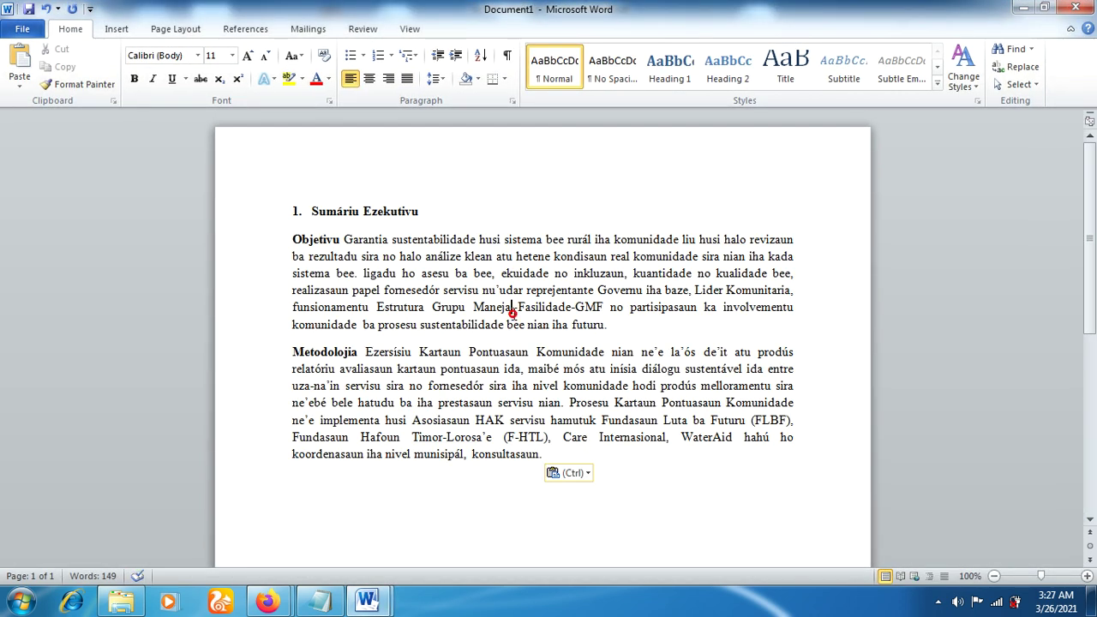
{"action": "left_click", "coordinate": [513, 314]}
{"action": "left_click", "coordinate": [606, 467]}
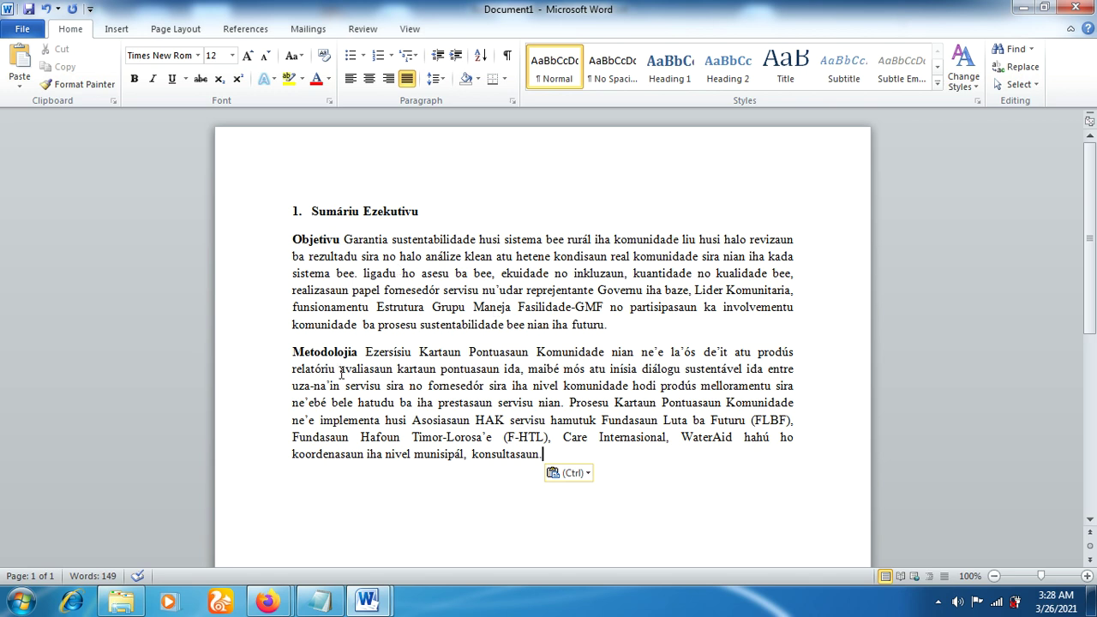
Add an empty paragraph after the Metodolojia text and show the File Info page
{"action": "left_click", "coordinate": [616, 437]}
{"action": "left_click", "coordinate": [587, 455]}
{"action": "key", "text": "Return"}
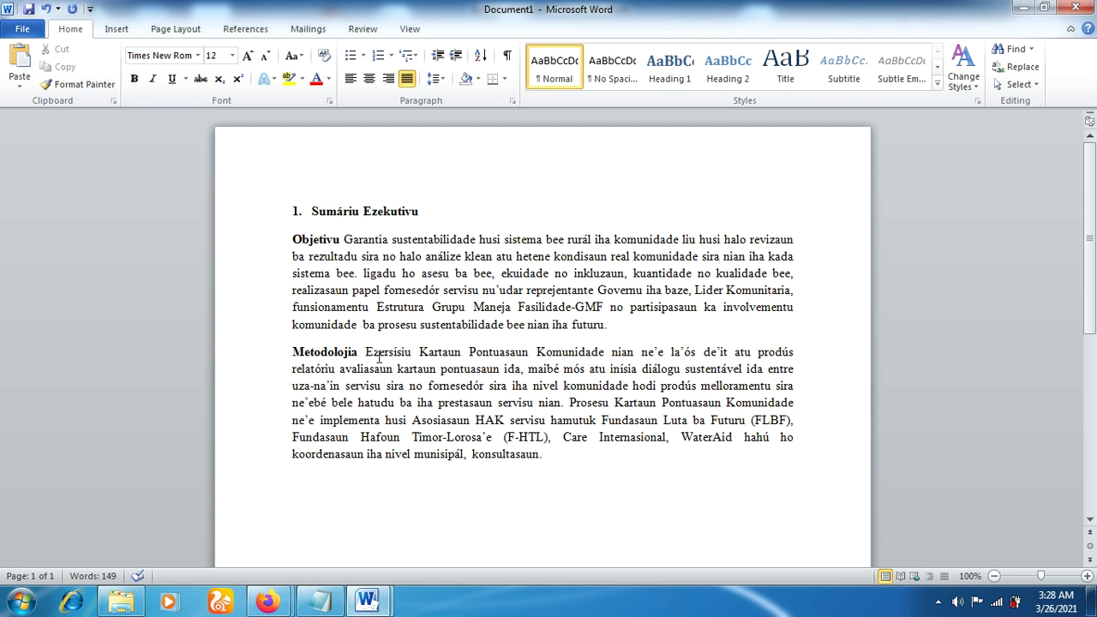
{"action": "left_click", "coordinate": [32, 30]}
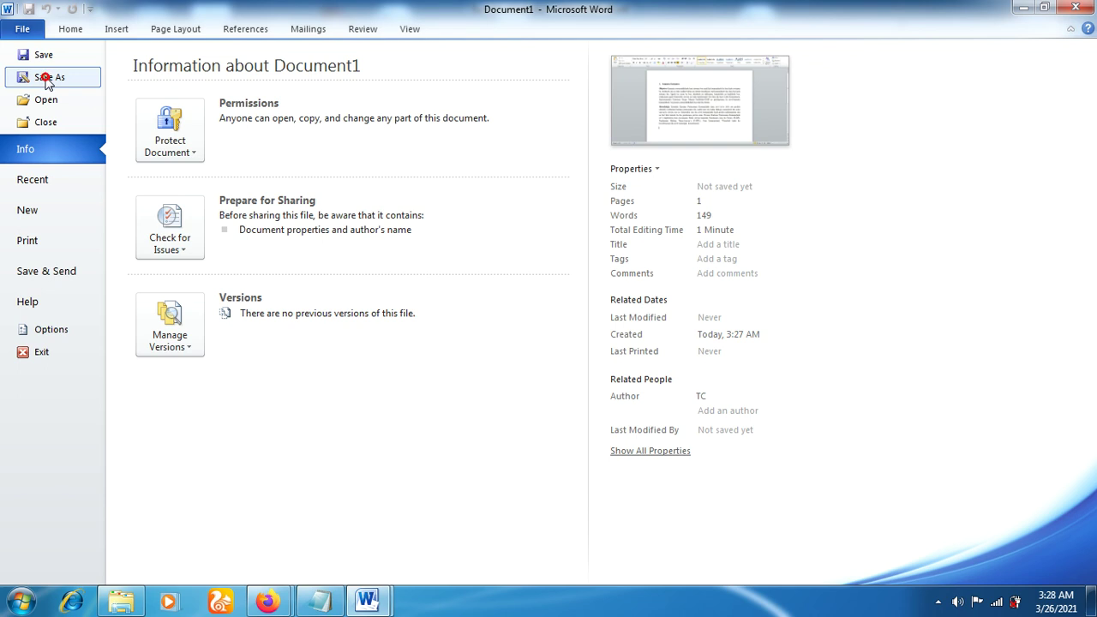
In Save As General Options, set both a password to open and a password to modify
{"action": "left_click", "coordinate": [47, 79]}
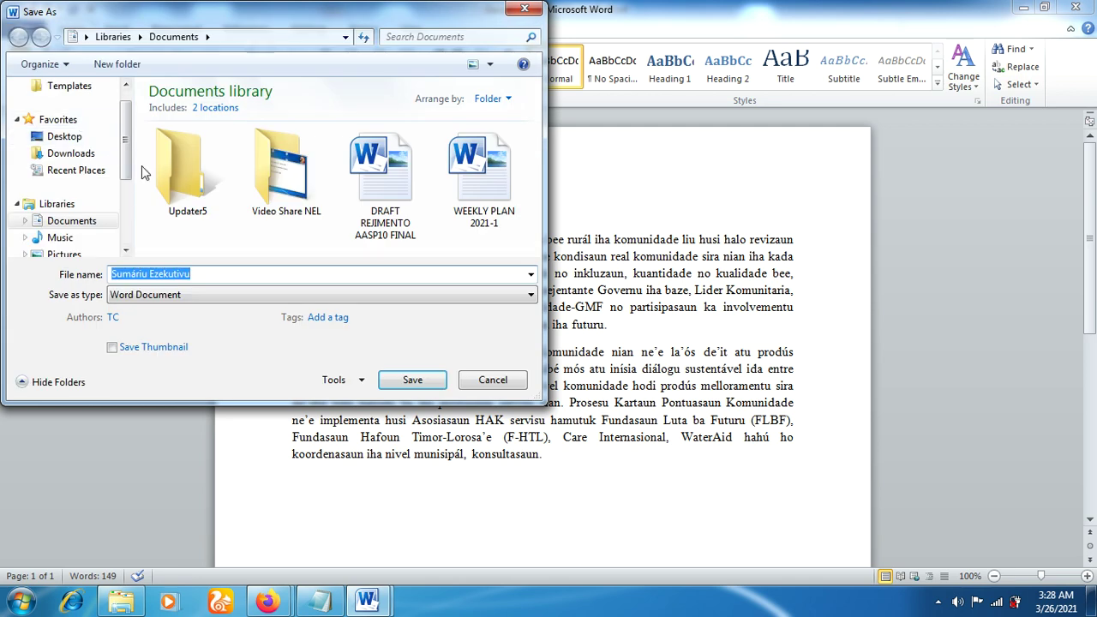
{"action": "left_click", "coordinate": [341, 383]}
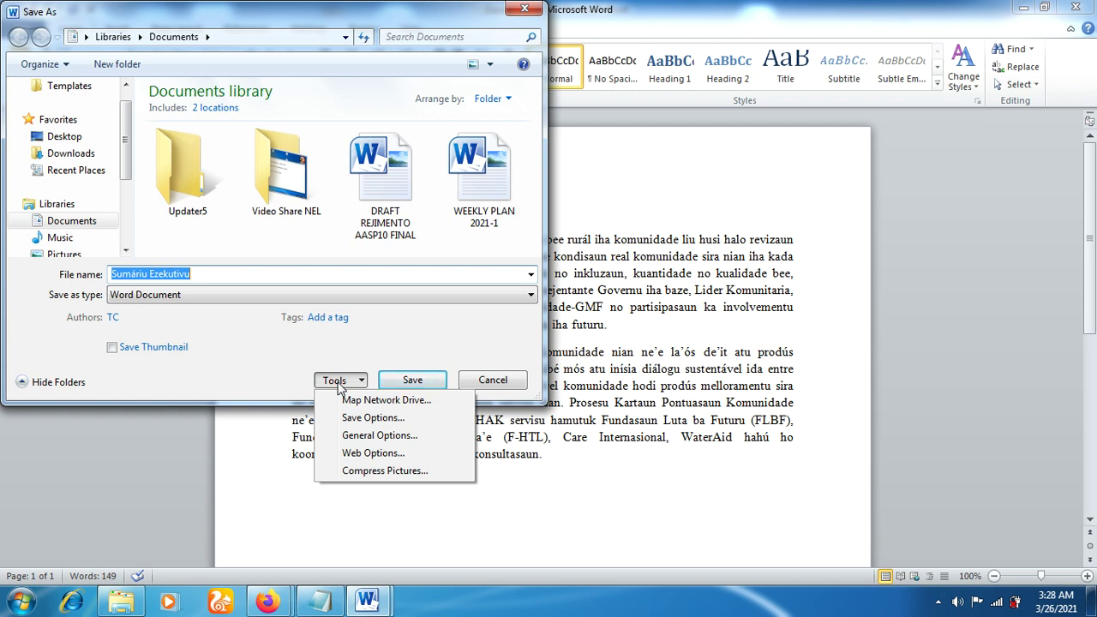
{"action": "left_click", "coordinate": [372, 438]}
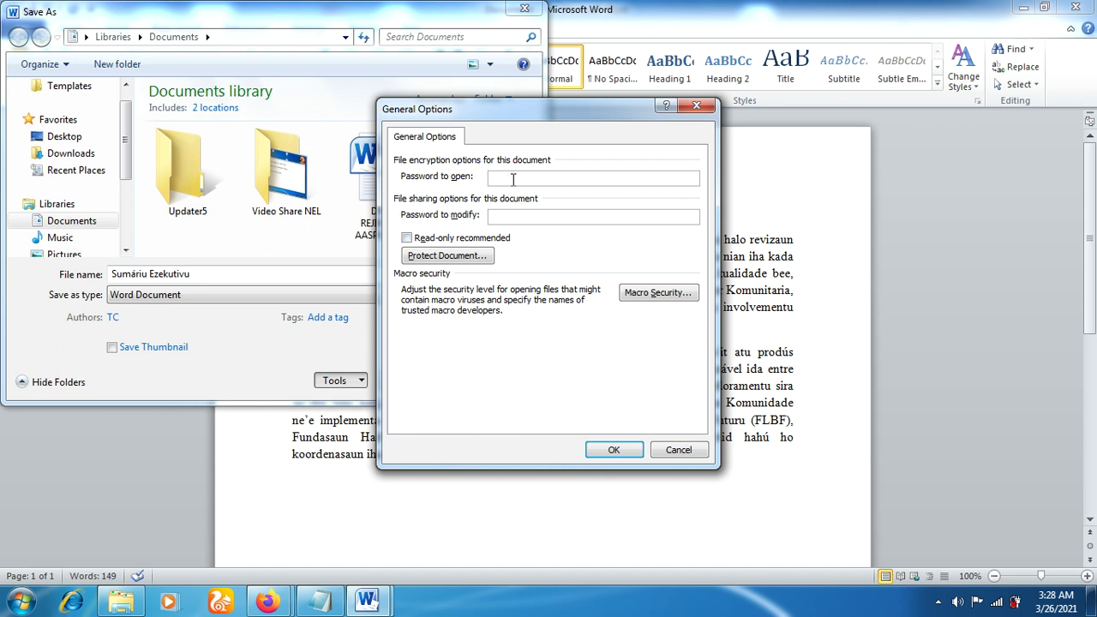
{"action": "type", "text": "12345"}
{"action": "left_click", "coordinate": [526, 217]}
{"action": "type", "text": "12345"}
{"action": "left_click", "coordinate": [614, 451]}
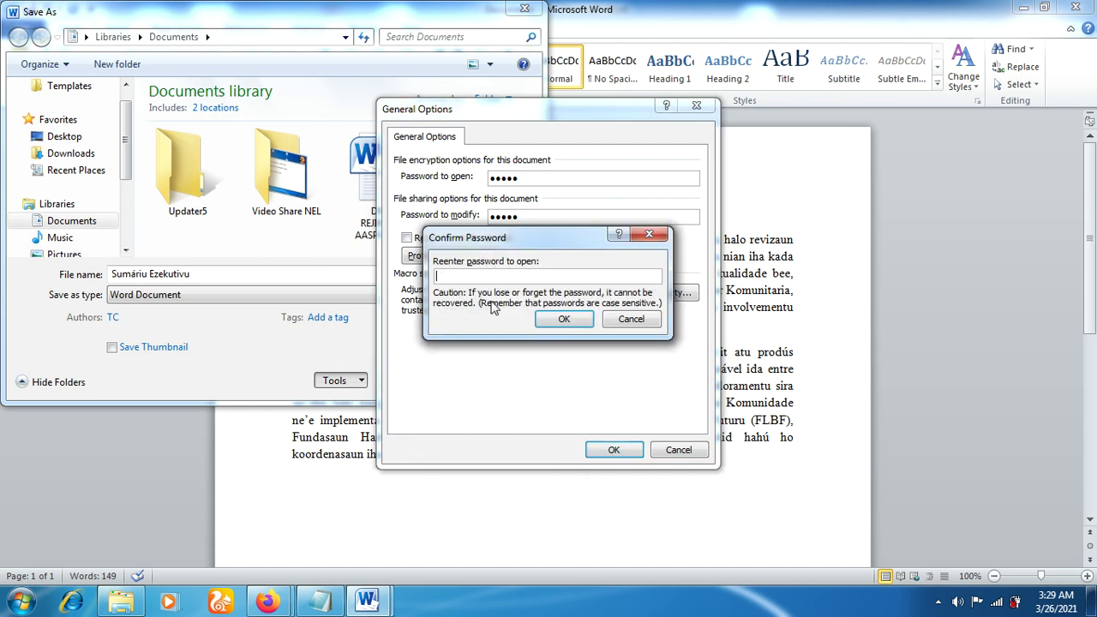
Re-enter the open password, then the modify password, to confirm them
{"action": "type", "text": "•••••"}
{"action": "left_click", "coordinate": [566, 320]}
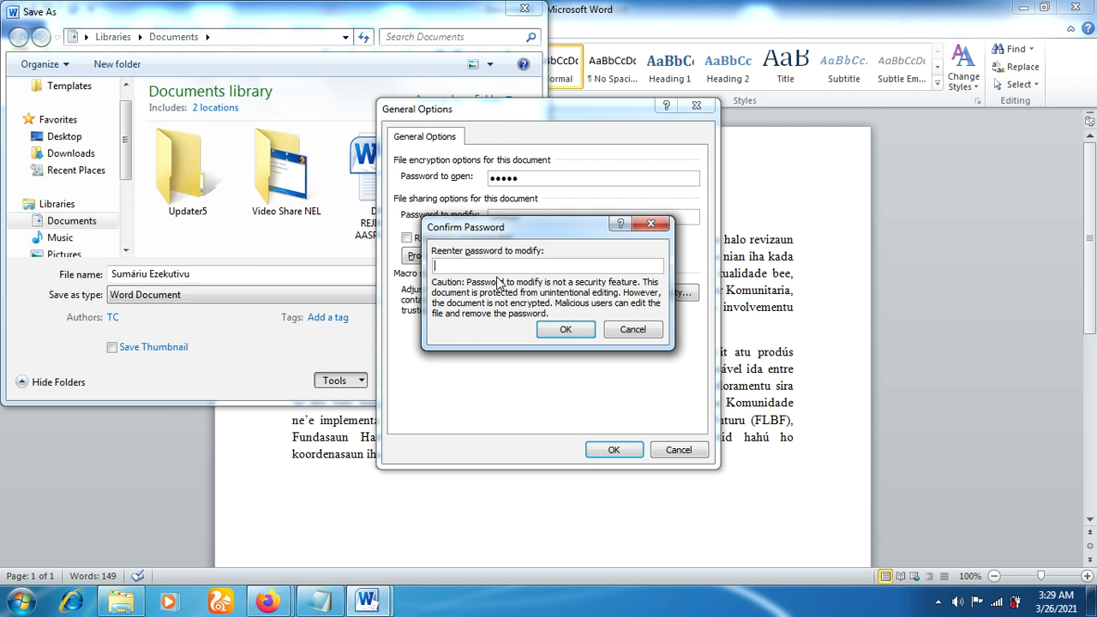
{"action": "type", "text": "12345"}
Confirm the modify password and choose the Music library as the save location
{"action": "left_click", "coordinate": [568, 331]}
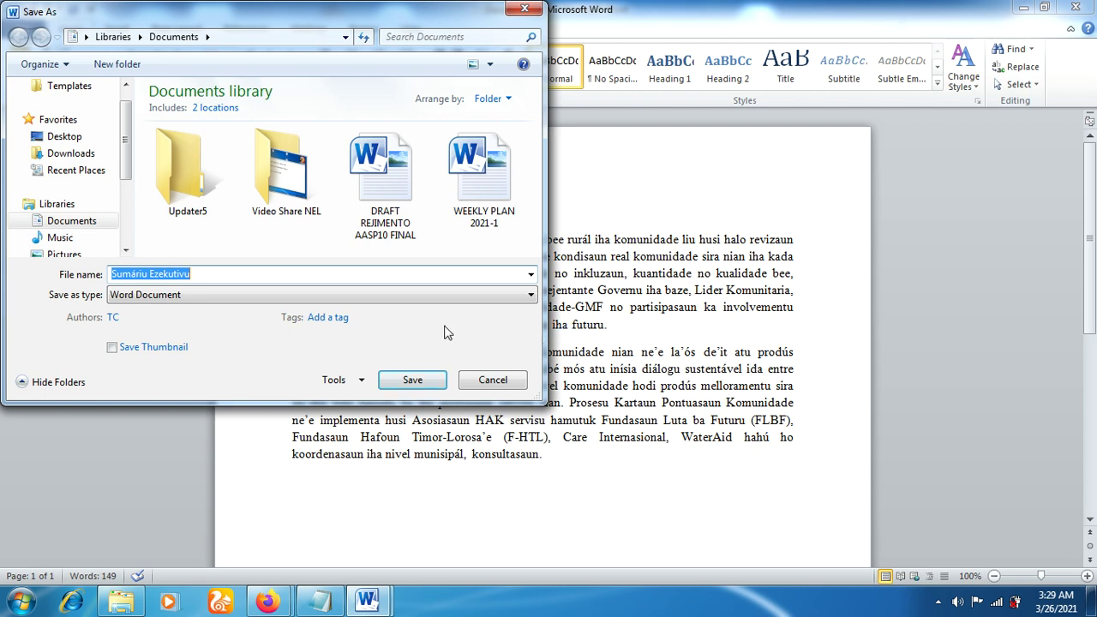
{"action": "left_click", "coordinate": [211, 273]}
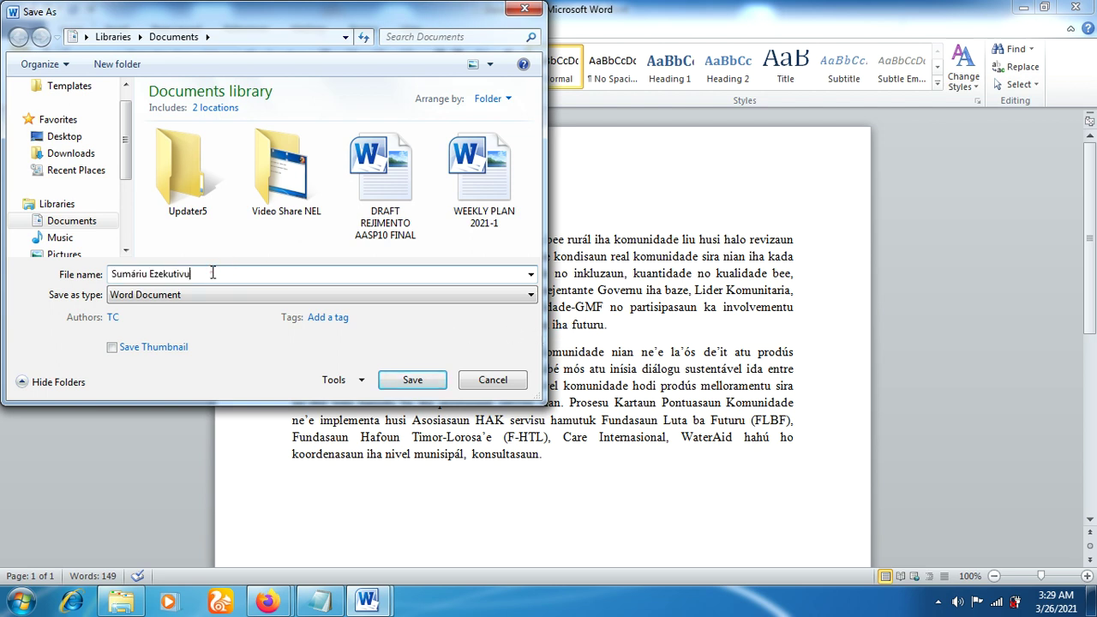
{"action": "type", "text": "x2"}
{"action": "scroll", "coordinate": [131, 172], "scroll_direction": "down", "scroll_amount": 3}
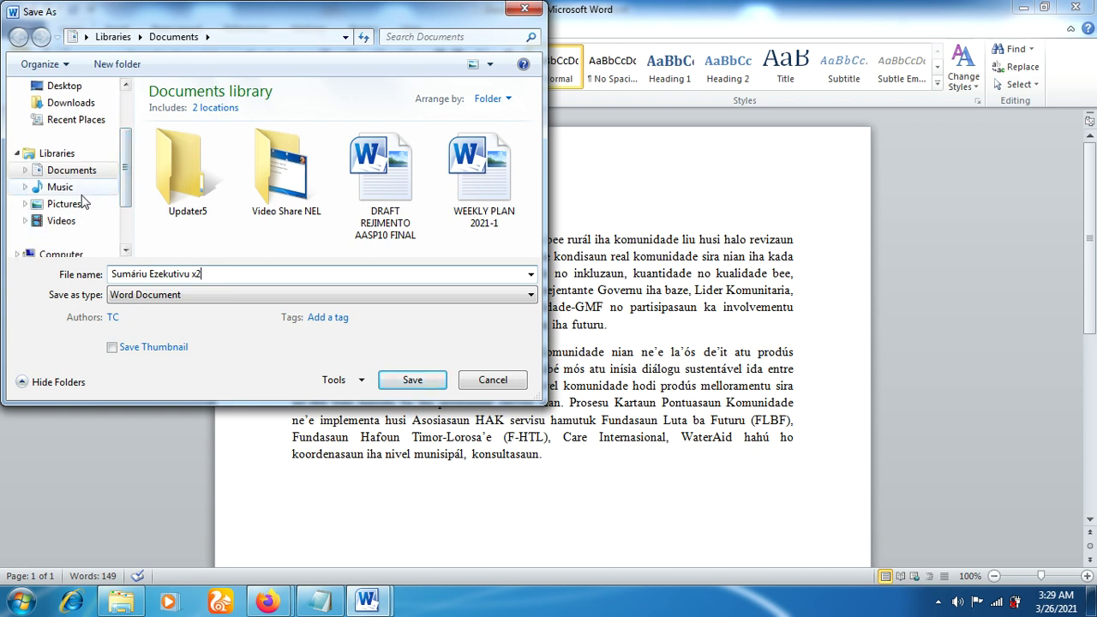
{"action": "left_click", "coordinate": [81, 188]}
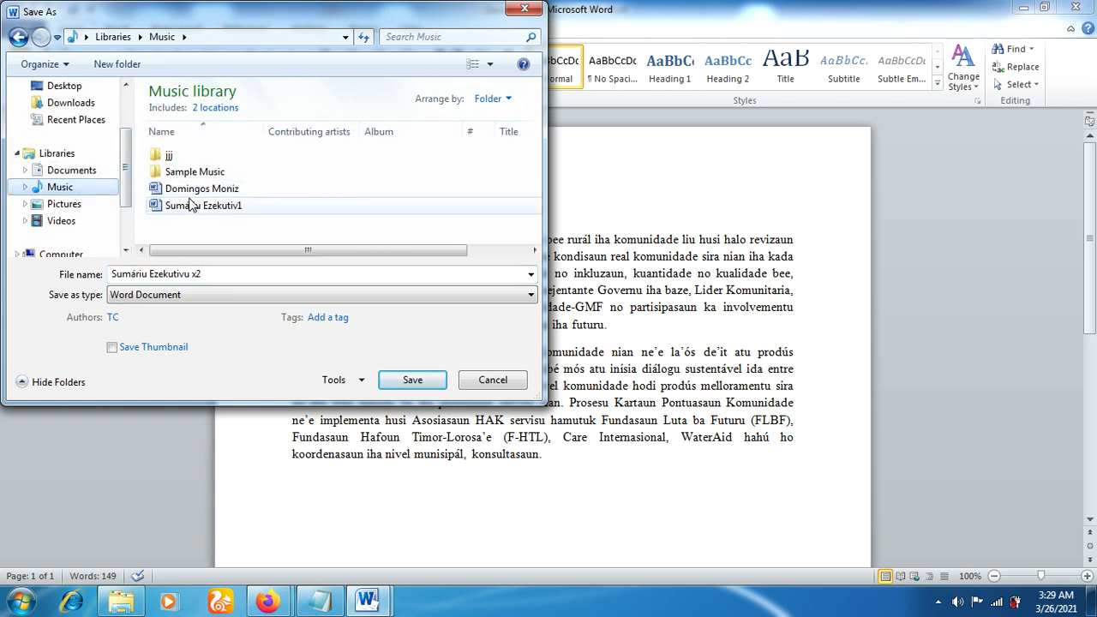
Name the file 'Sumáriu Ezekutivx2' and save it
{"action": "left_click", "coordinate": [281, 276]}
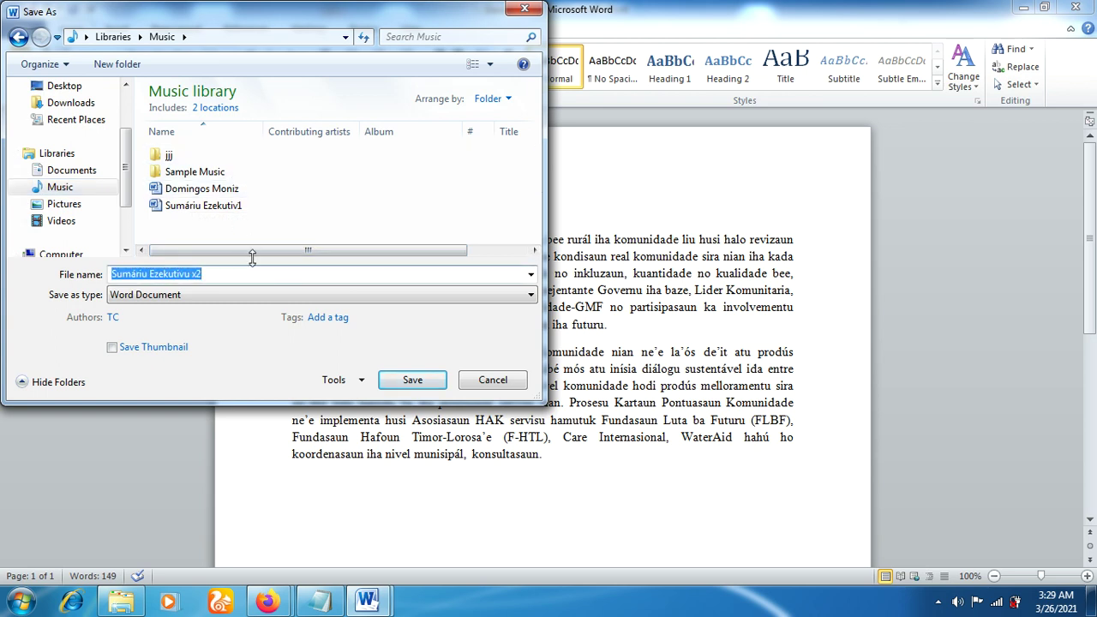
{"action": "left_click", "coordinate": [244, 208]}
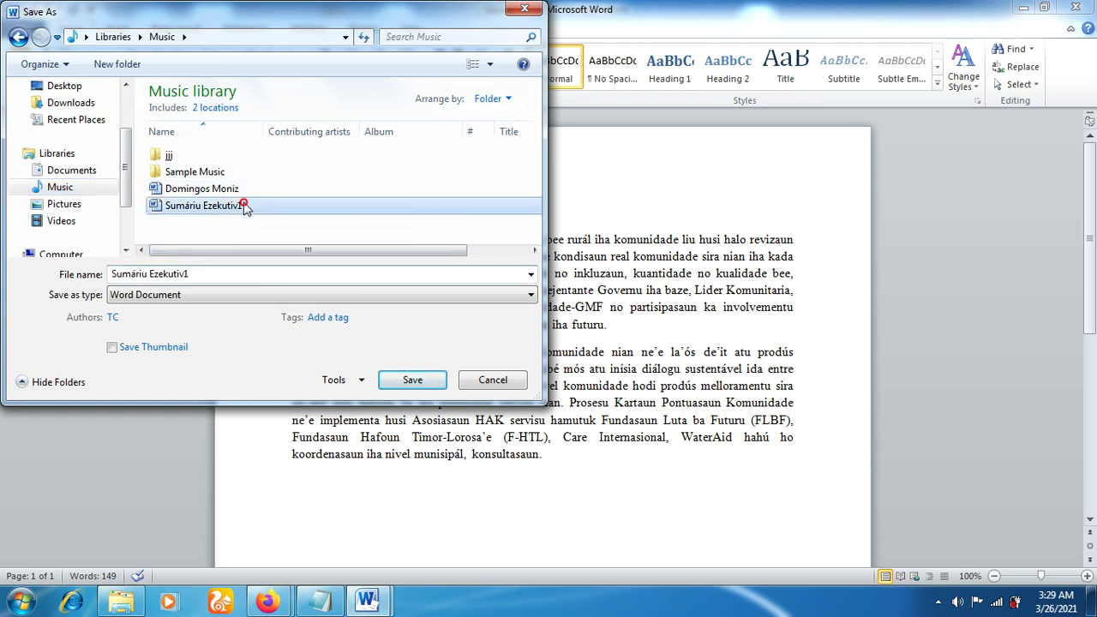
{"action": "left_click", "coordinate": [192, 272]}
{"action": "left_click", "coordinate": [207, 275]}
{"action": "key", "text": "BackSpace"}
{"action": "type", "text": "x2"}
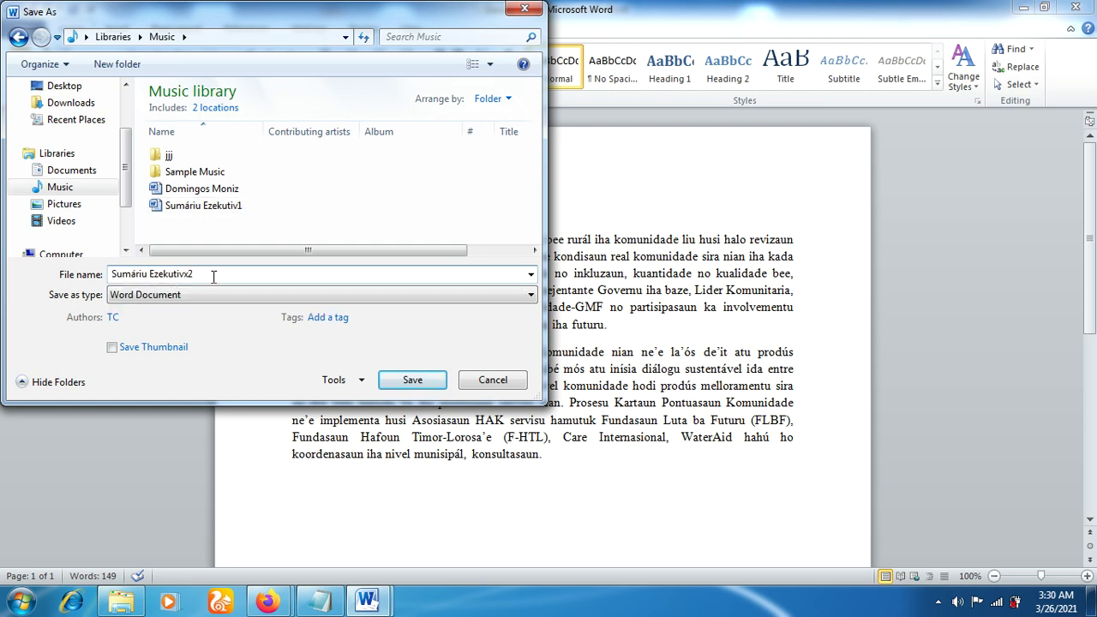
{"action": "left_click", "coordinate": [396, 384]}
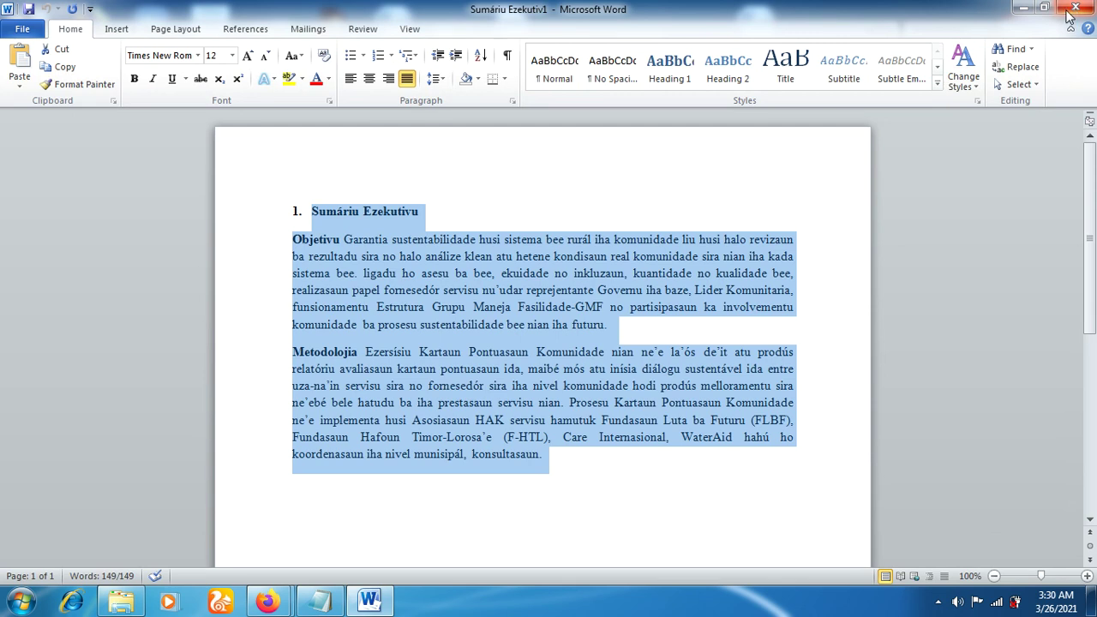
Close Word and open Sumáriu Ezekutivx2 from the Music library
{"action": "left_click", "coordinate": [1075, 11]}
{"action": "left_click", "coordinate": [1072, 9]}
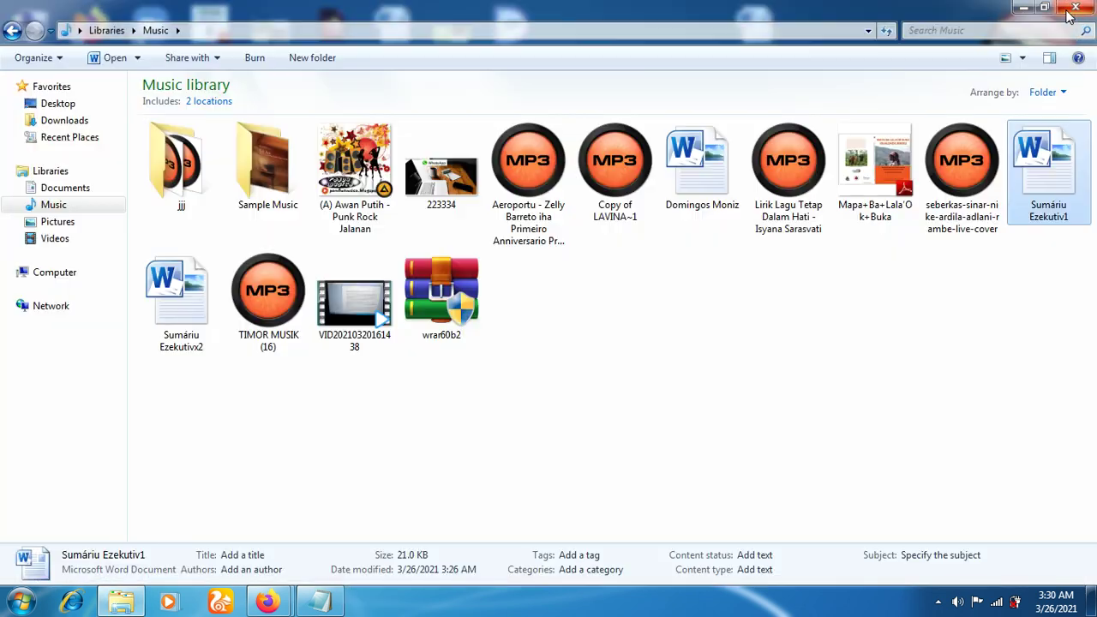
{"action": "left_click", "coordinate": [789, 348]}
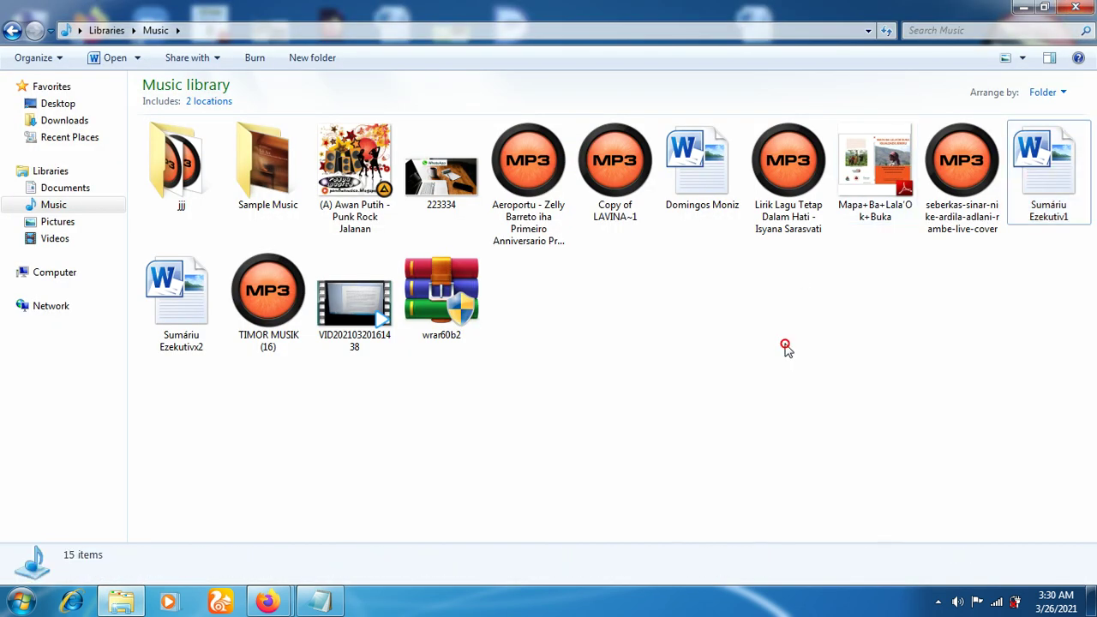
{"action": "left_click", "coordinate": [183, 324]}
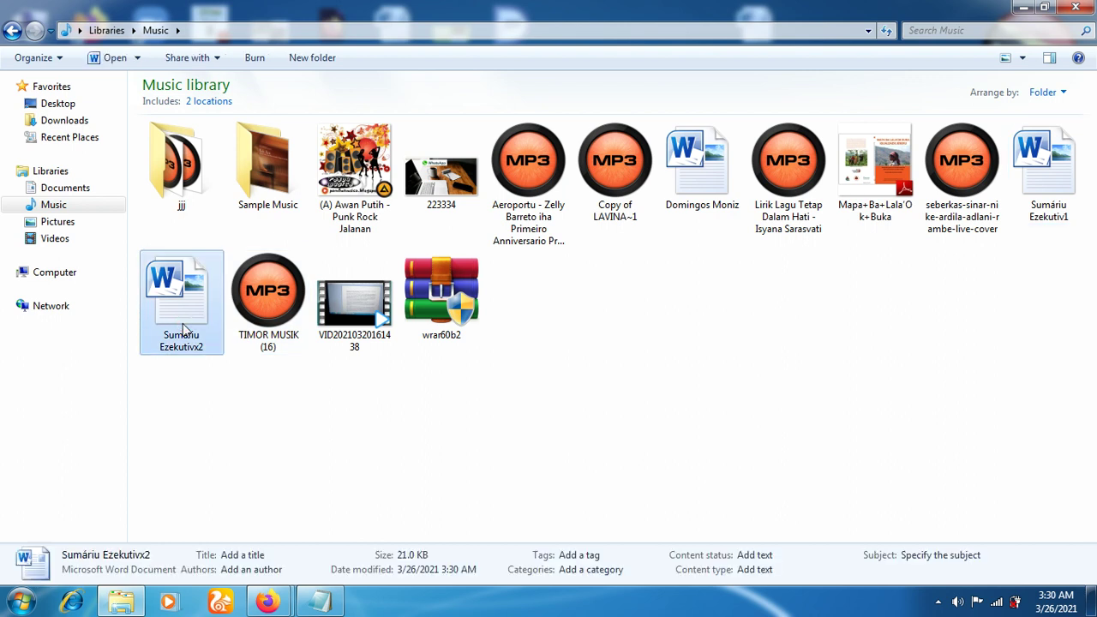
{"action": "left_click_drag", "start_coordinate": [255, 432], "coordinate": [166, 269]}
{"action": "left_click", "coordinate": [169, 280]}
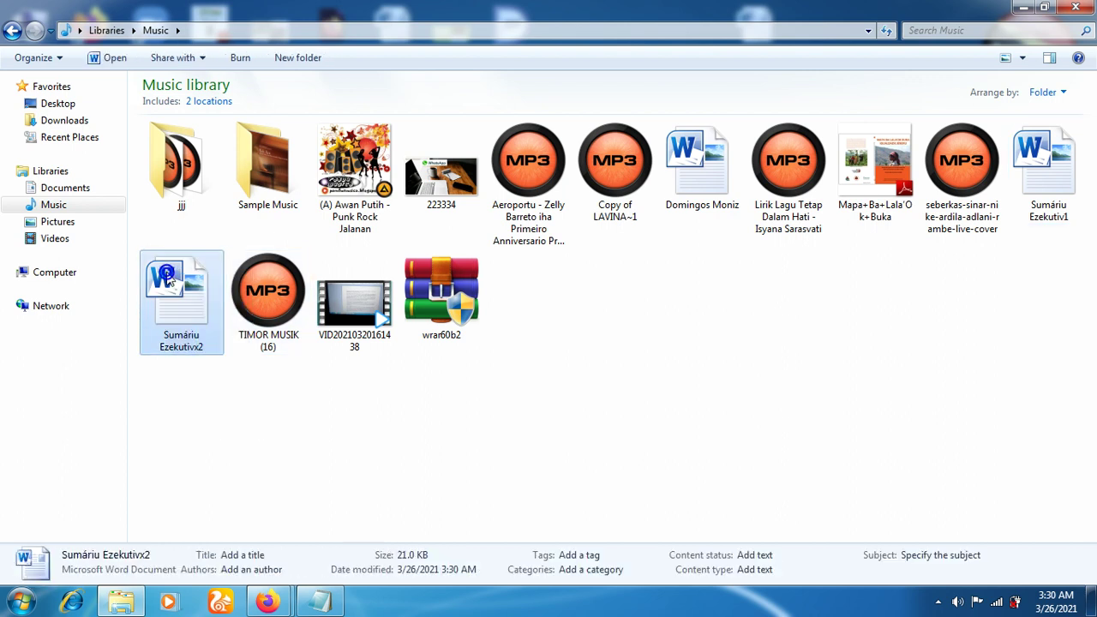
{"action": "double_click", "coordinate": [169, 280]}
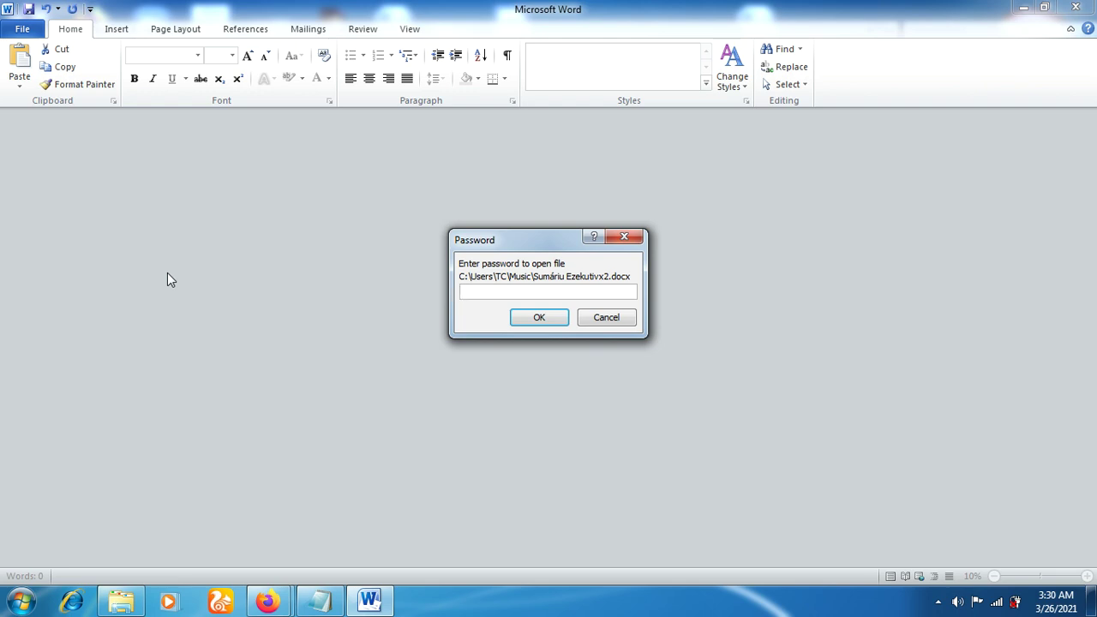
Enter the open password, then type the modify password
{"action": "type", "text": "•••••"}
{"action": "left_click", "coordinate": [524, 320]}
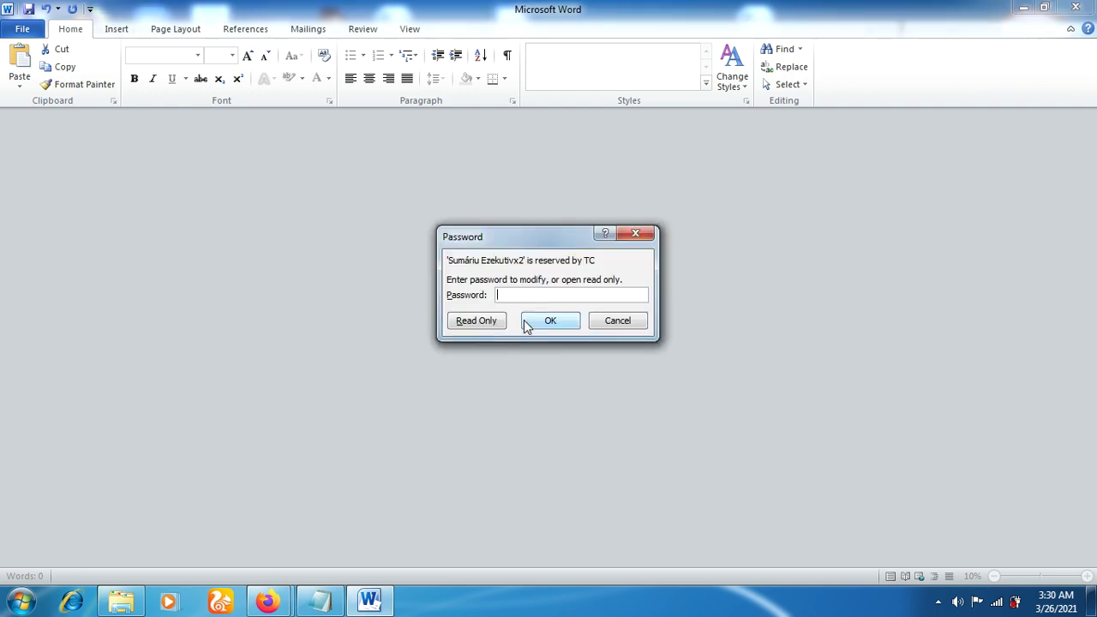
{"action": "type", "text": "•••••"}
Submit the modify password so Sumáriu Ezekutivx2 opens editable, showing its 149-word report
{"action": "left_click", "coordinate": [553, 322]}
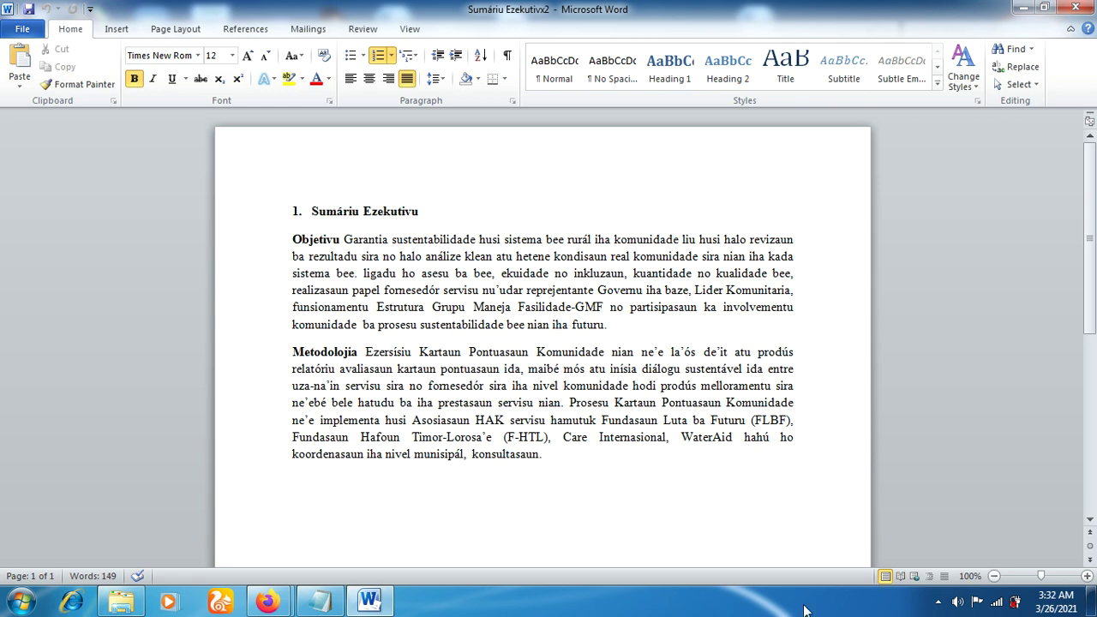
{"action": "left_click", "coordinate": [938, 611]}
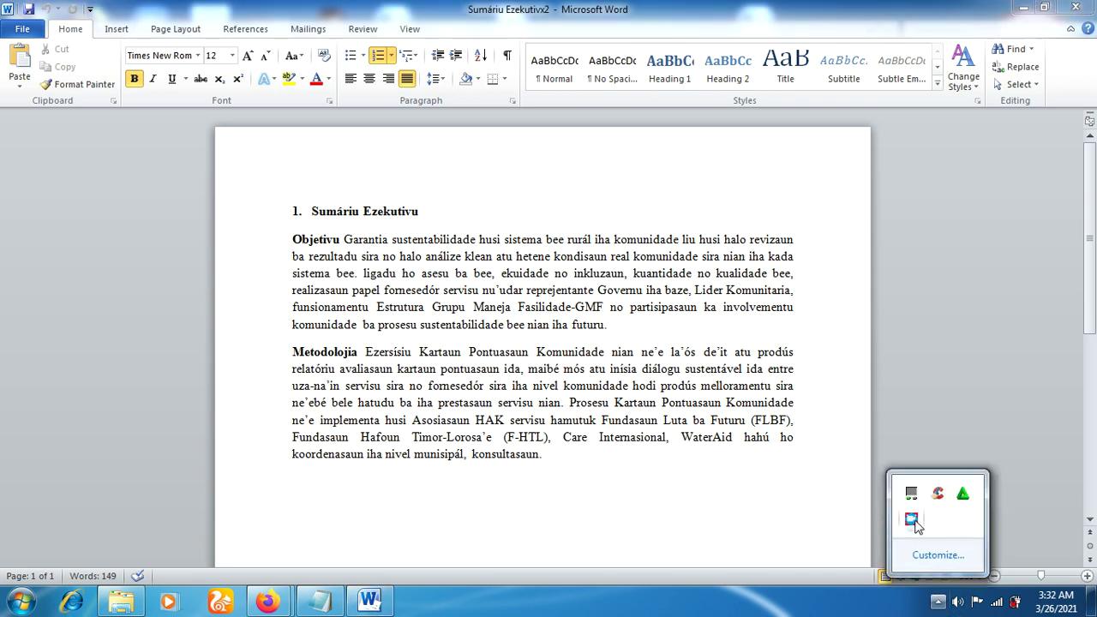
{"action": "right_click", "coordinate": [911, 518]}
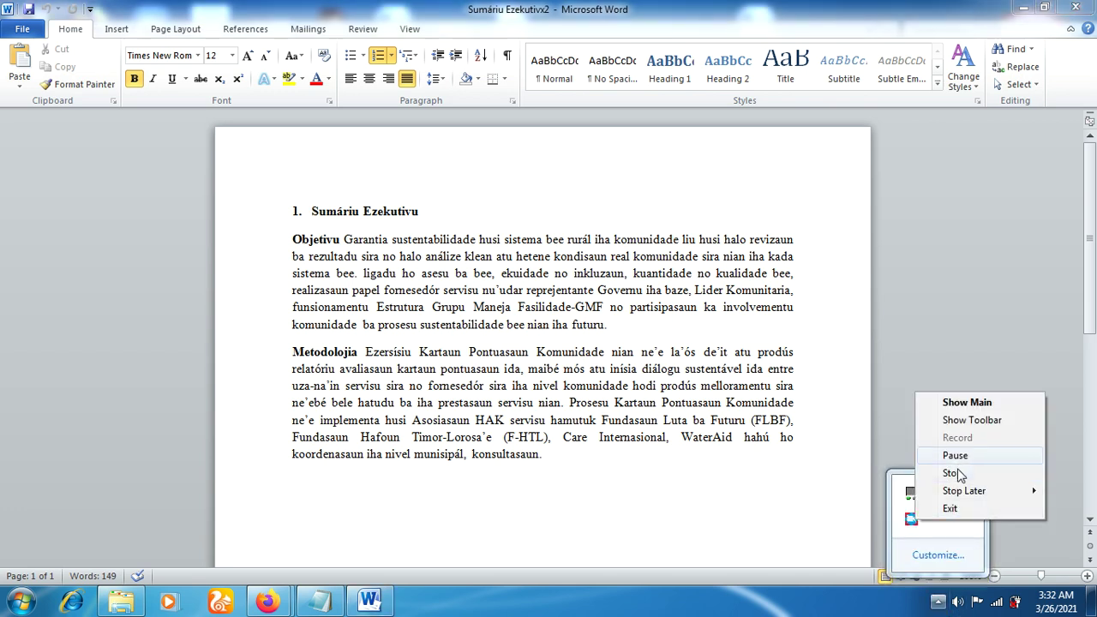